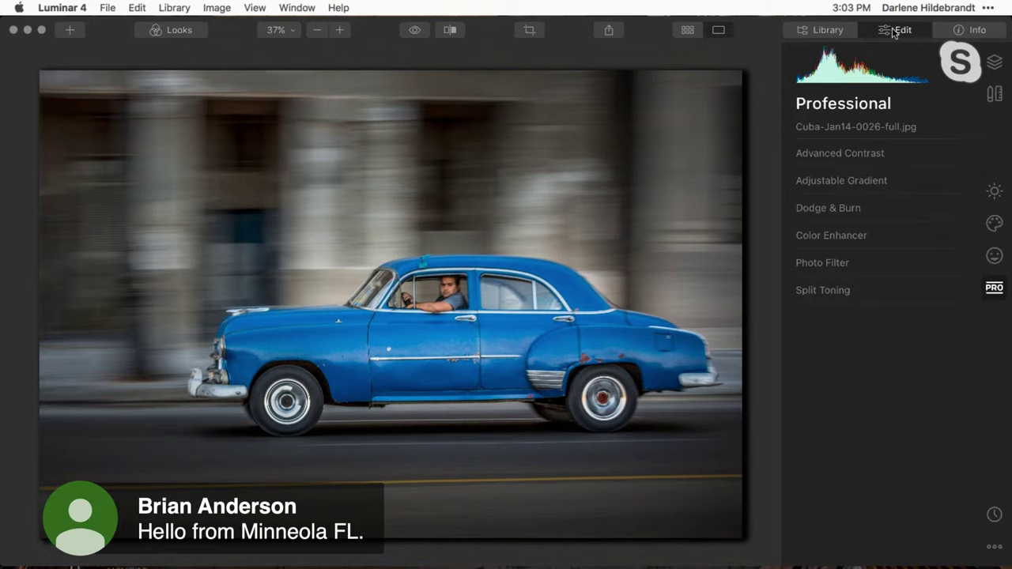
# Show the photo's file and camera details in the Info panel and reveal the filmstrip
pyautogui.click(961, 30)
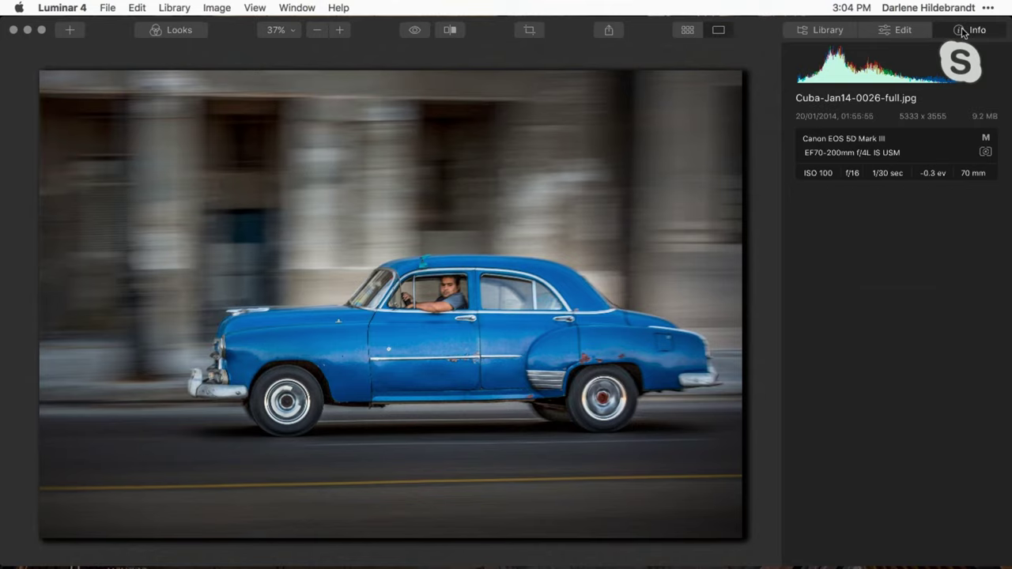
pyautogui.click(805, 33)
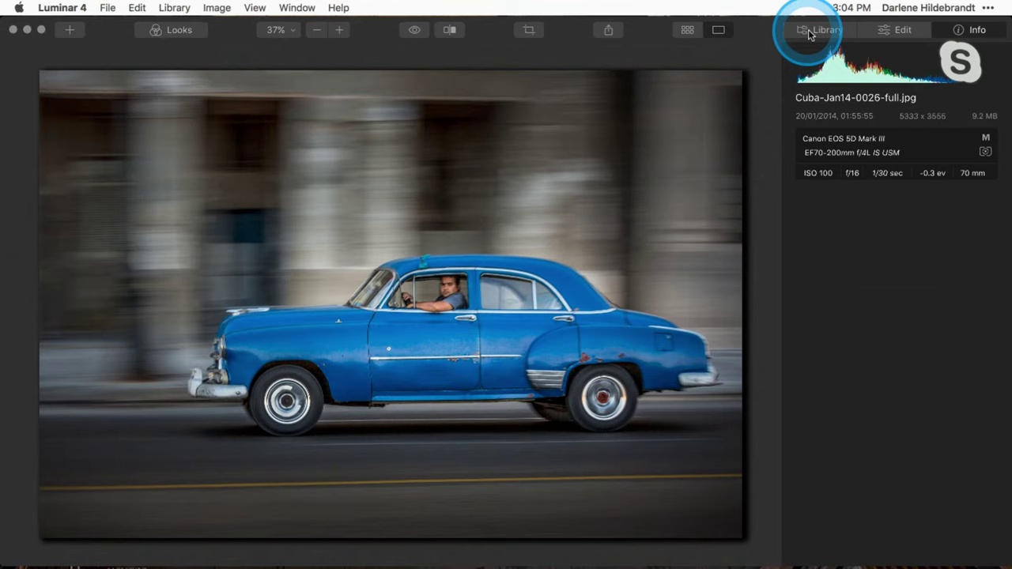
pyautogui.click(257, 8)
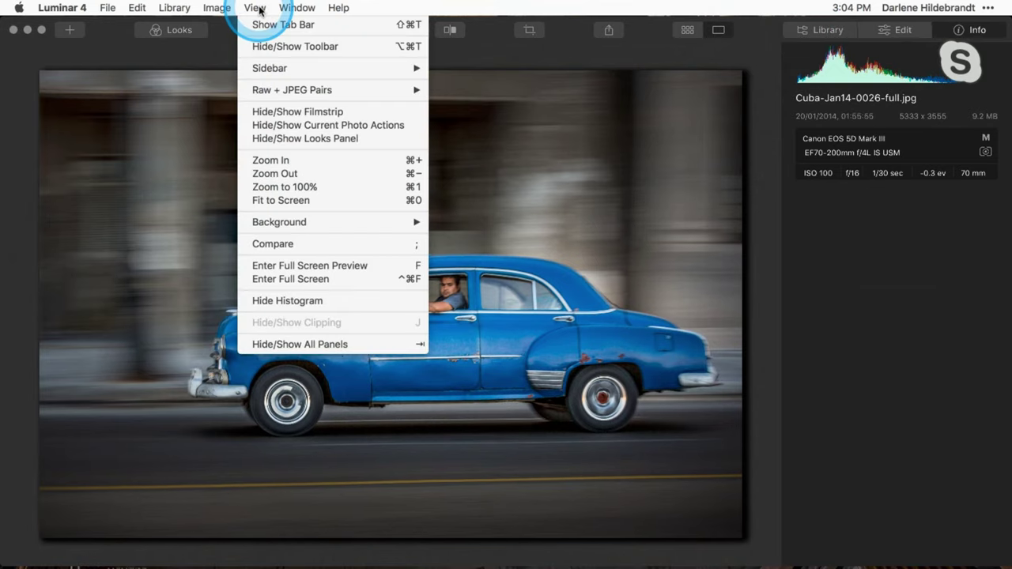
pyautogui.click(275, 111)
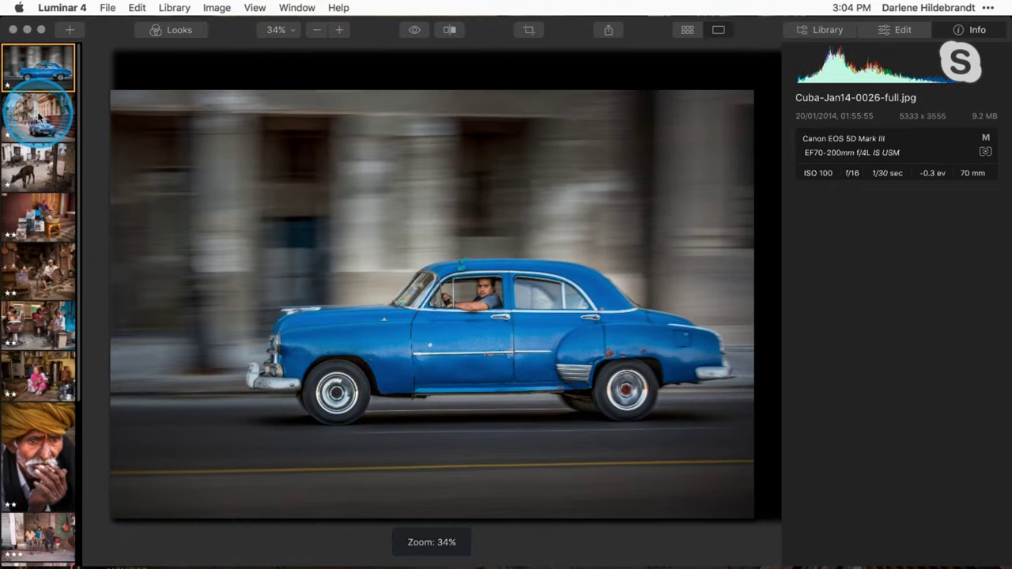
# Select the second Cuba thumbnail, the street scene with the light blue car
pyautogui.click(38, 116)
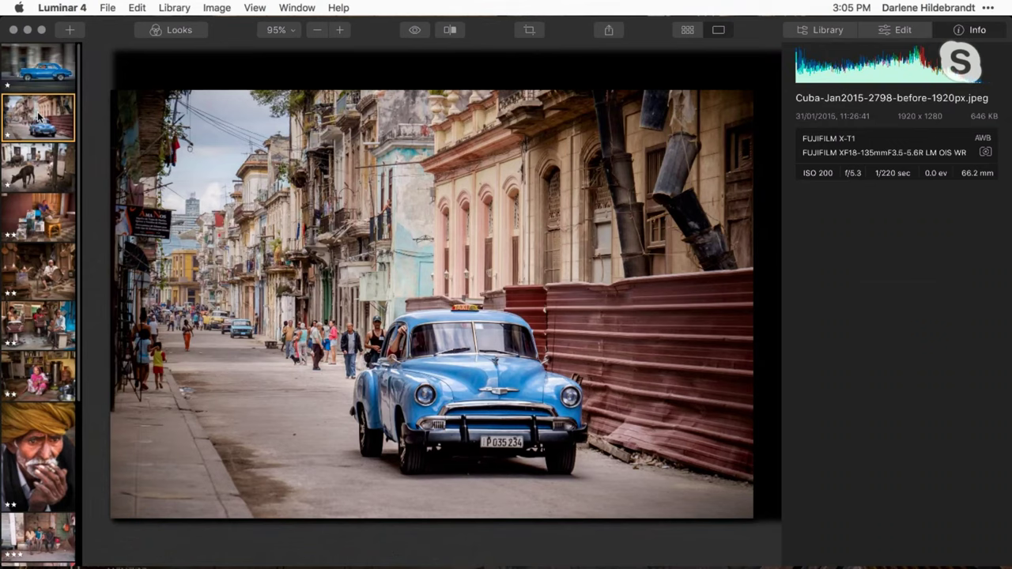
# Display the third photo, India-2018-3386-full.jpg, with the calves and LA VACA sign
pyautogui.click(36, 166)
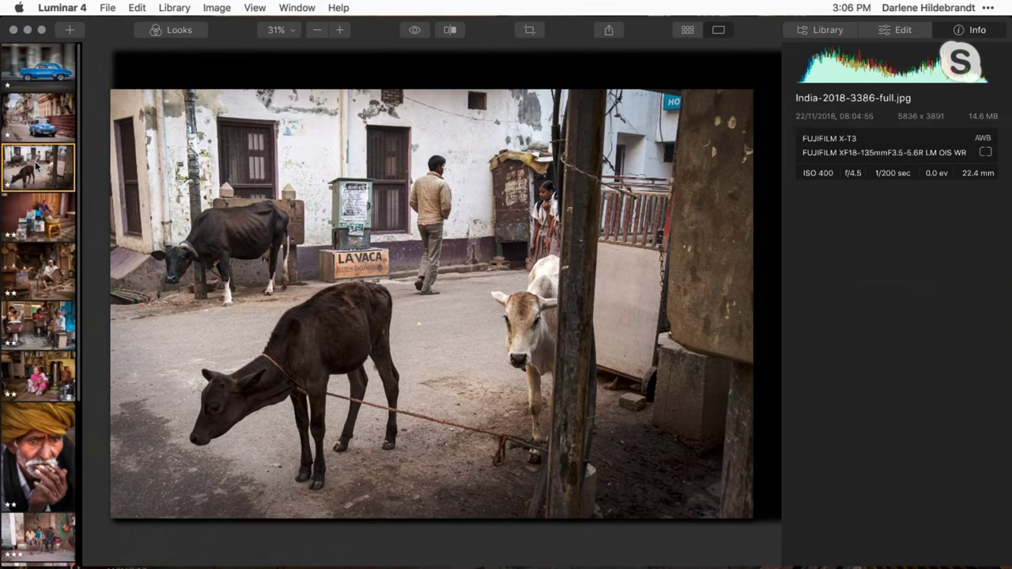
# Display the fourth photo, Nicaragua-Nov2016-0009-full.jpg, of the newspaper seller
pyautogui.click(15, 152)
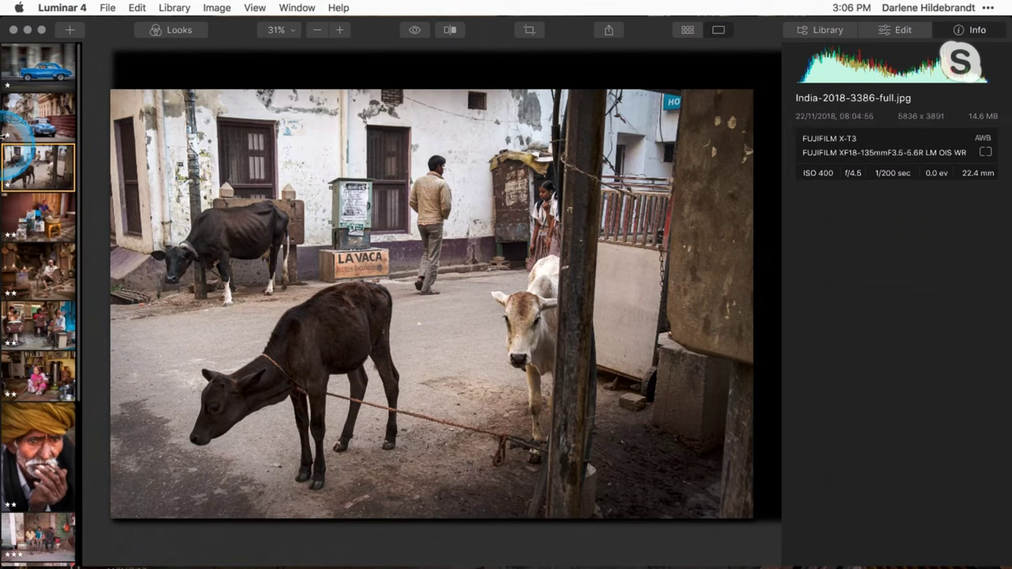
pyautogui.click(35, 222)
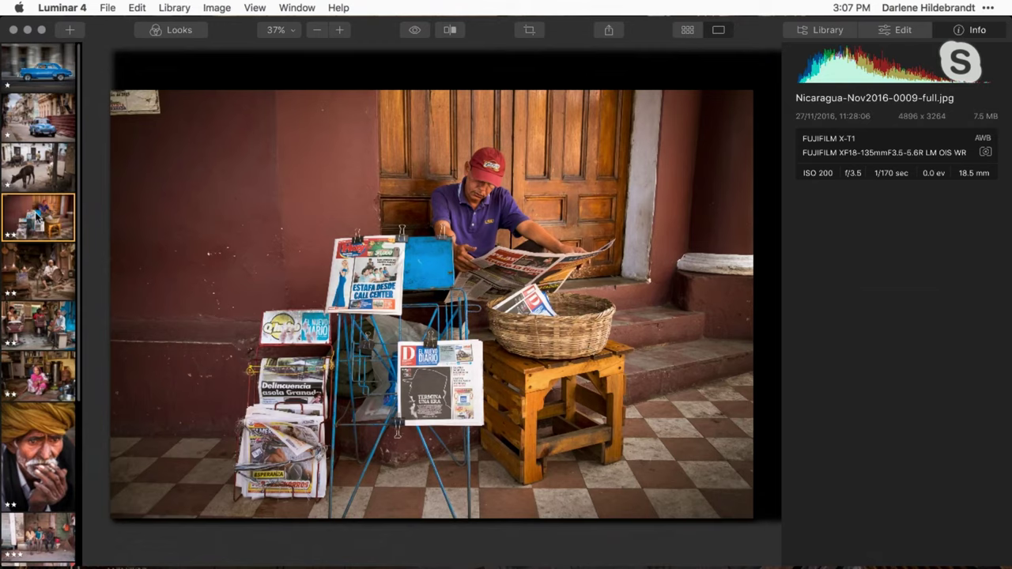
# Display the fifth photo, Morocco-2017-0553-full.jpg, of the coppersmith with pans
pyautogui.click(24, 271)
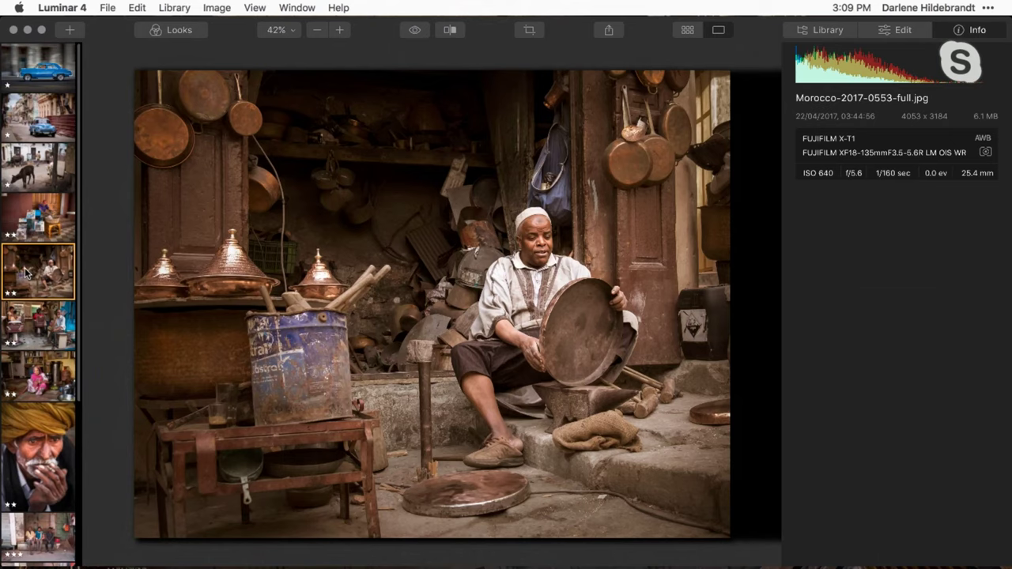
# Display the sixth photo, the barber-shop scene India-2018-1808-full.jpg
pyautogui.click(28, 319)
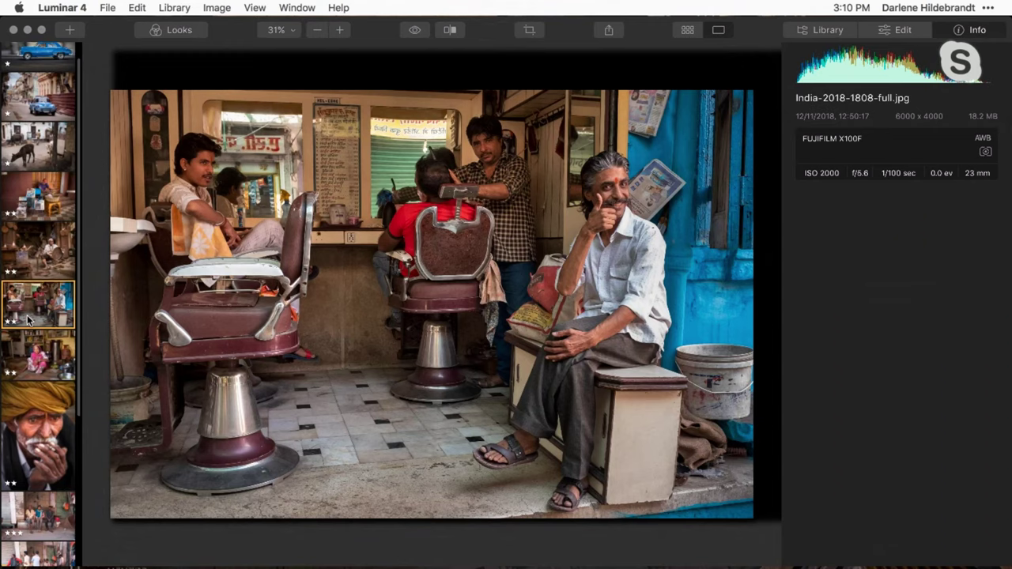
# Display the seventh photo, India-2018-2060-full.jpg, of the woman in a pink sari
pyautogui.click(28, 338)
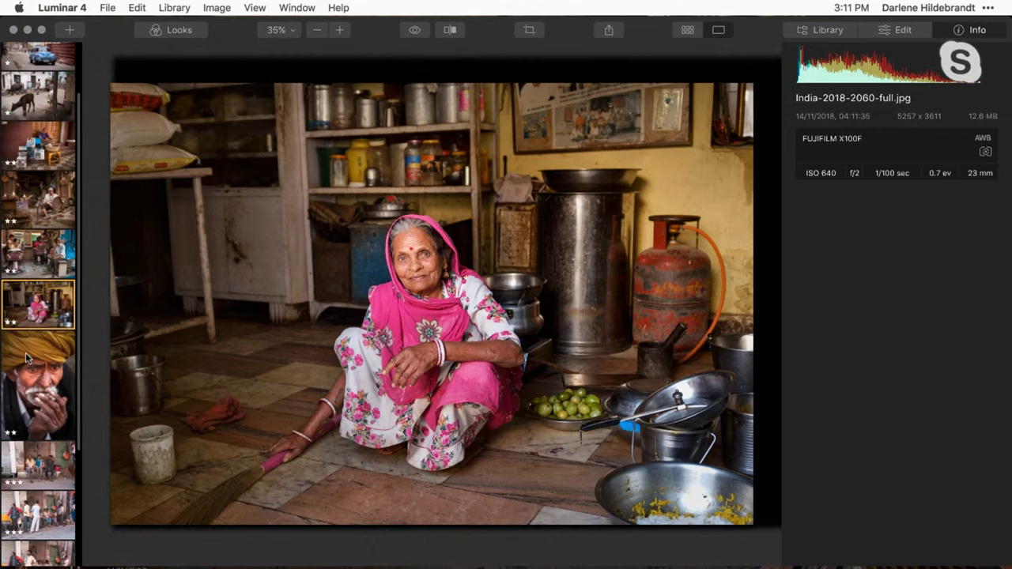
# Open the turban-man portrait India-2018-2600-full.jpg, then scroll the filmstrip back to the top
pyautogui.click(26, 353)
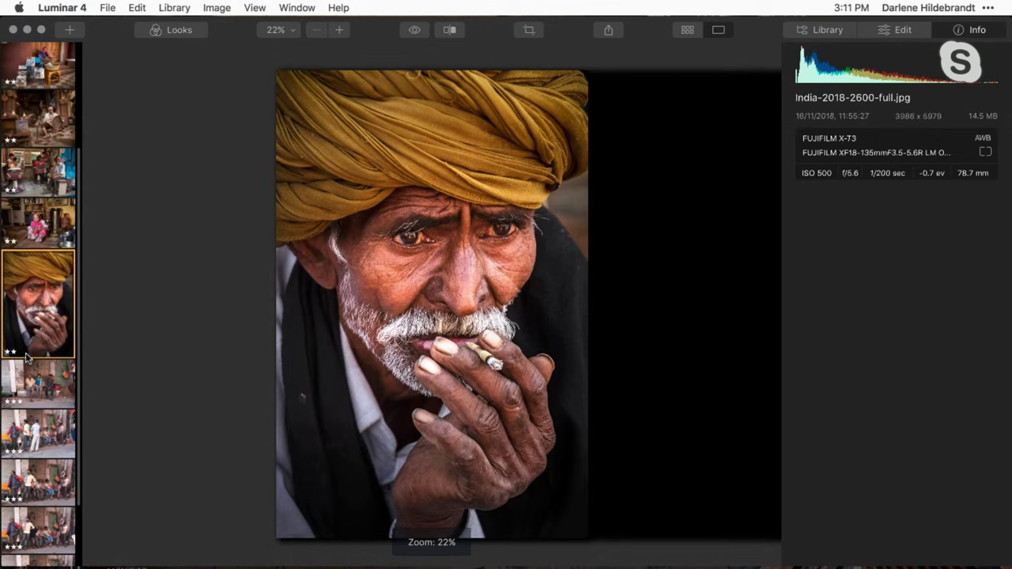
pyautogui.click(38, 338)
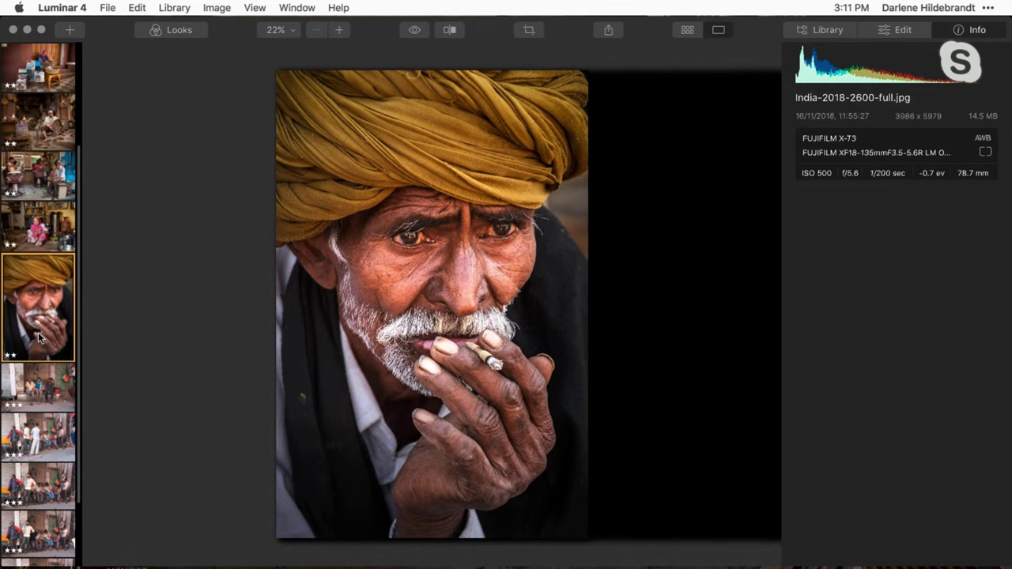
pyautogui.scroll(3, 38, 338)
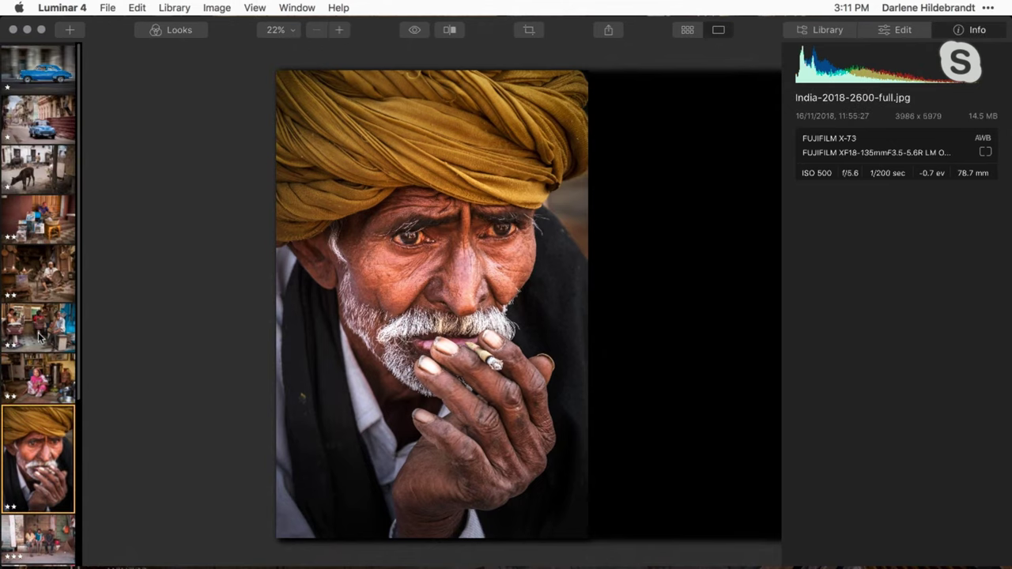
pyautogui.click(36, 124)
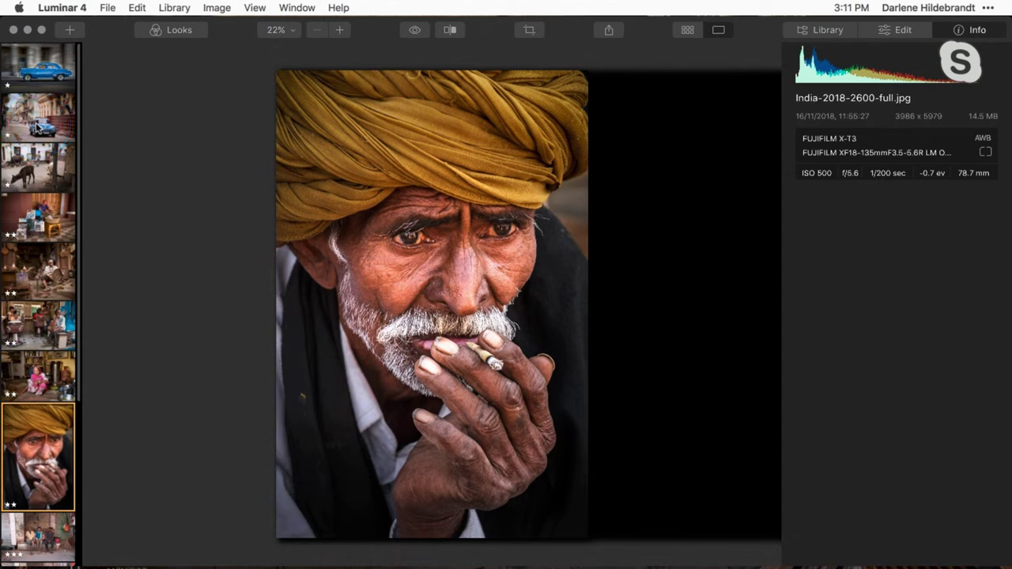
# Reopen the Cuba blue-car photo in Edit mode with the Essentials tools showing
pyautogui.click(35, 125)
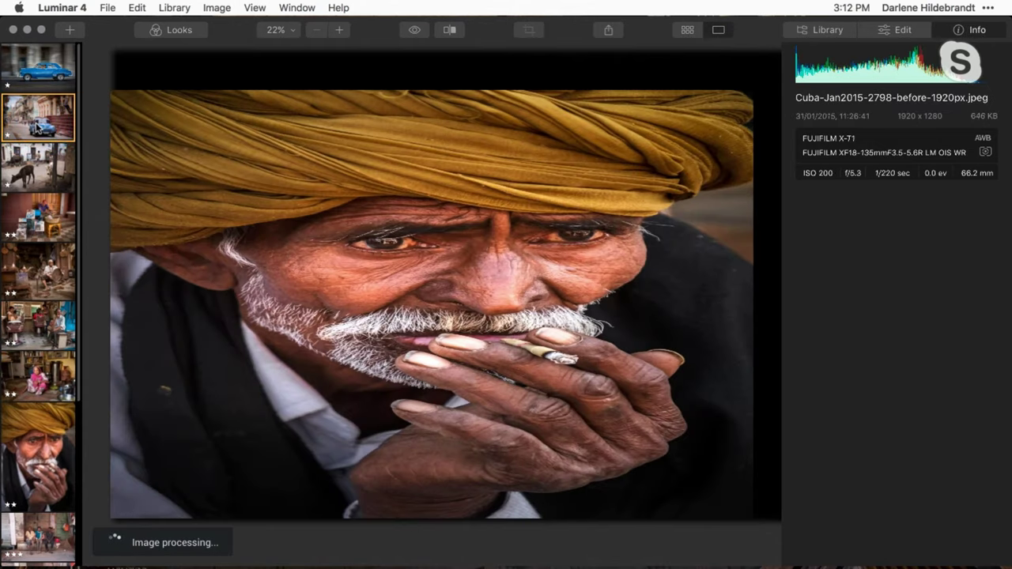
pyautogui.click(36, 127)
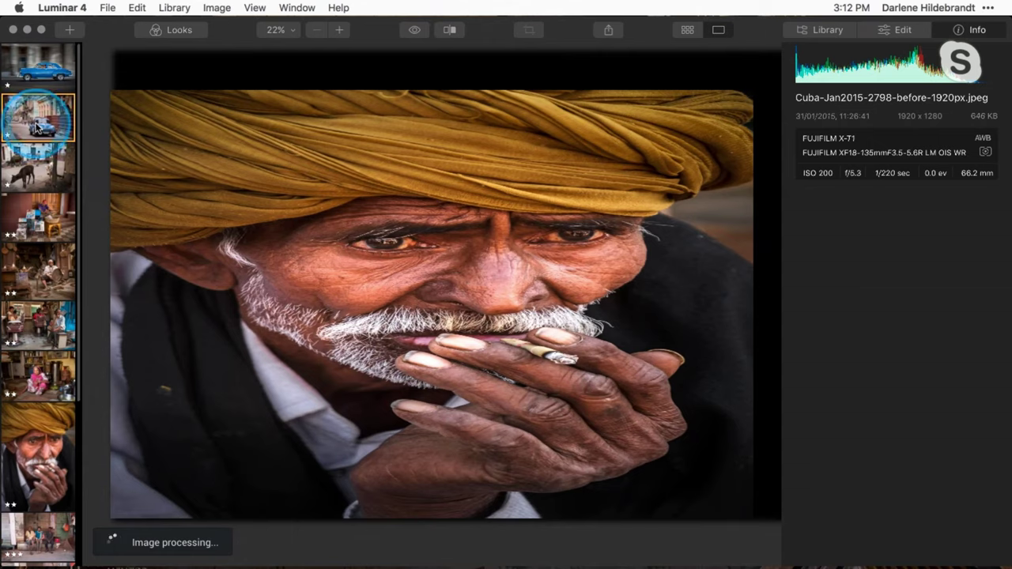
pyautogui.click(906, 31)
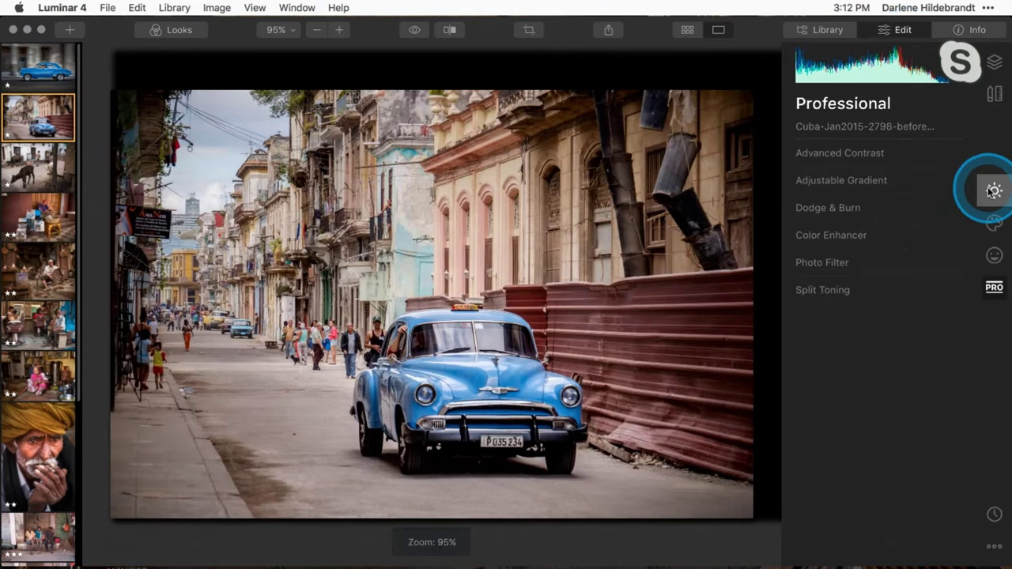
pyautogui.click(993, 191)
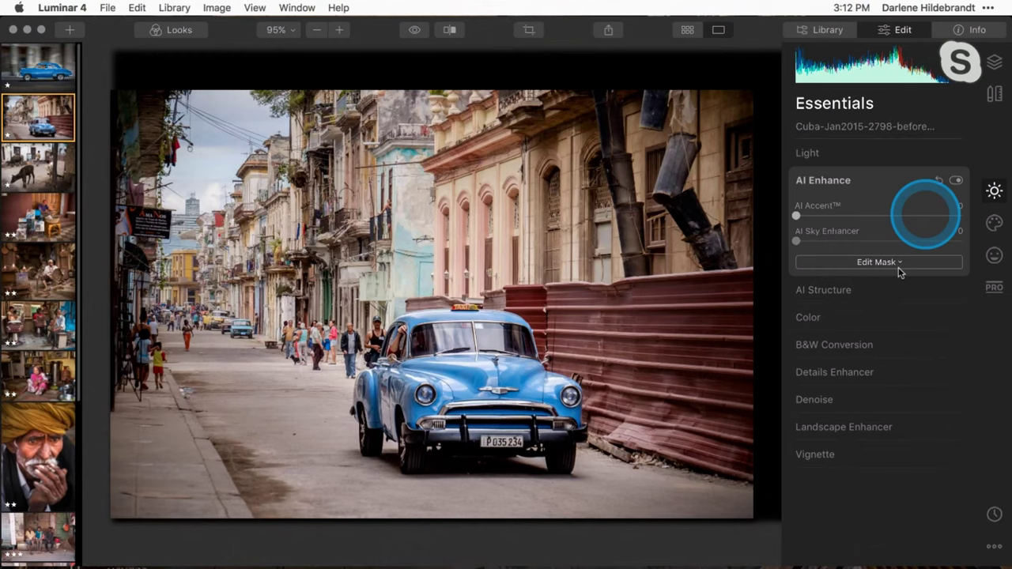
# Set the AI Structure Amount to 34 on the Cuba photo
pyautogui.click(836, 290)
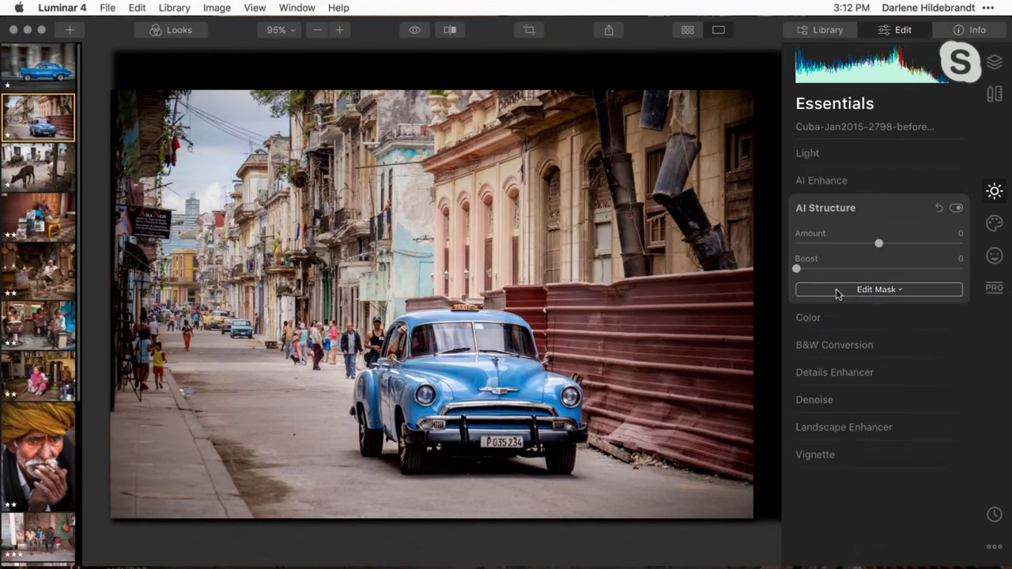
pyautogui.moveTo(879, 245); pyautogui.dragTo(911, 248)
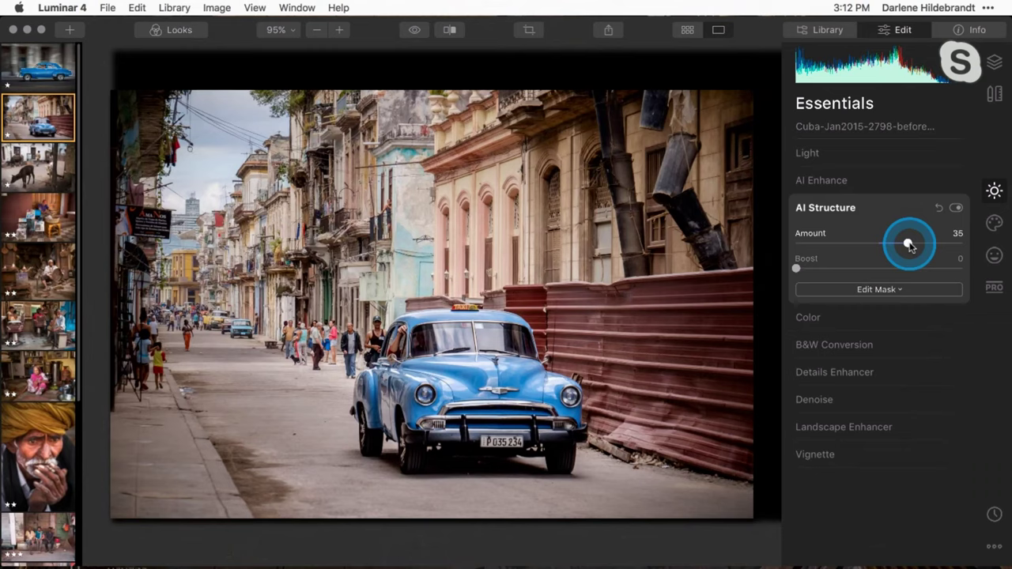
pyautogui.moveTo(910, 246); pyautogui.dragTo(907, 247)
# Set Details Enhancer Medium Details to 26 and add light sharpening of about 8–10
pyautogui.click(844, 373)
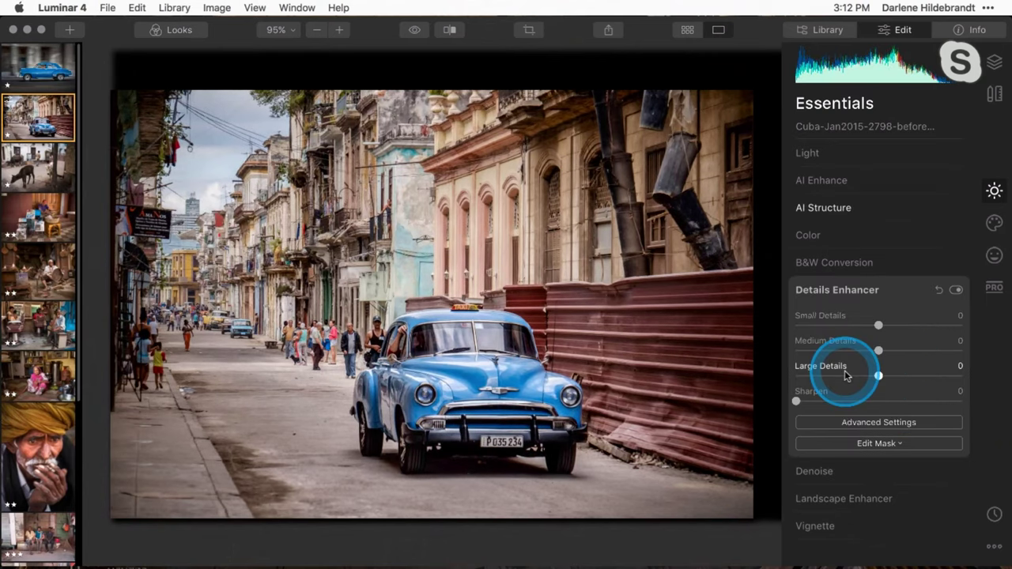
pyautogui.moveTo(878, 351); pyautogui.dragTo(902, 351)
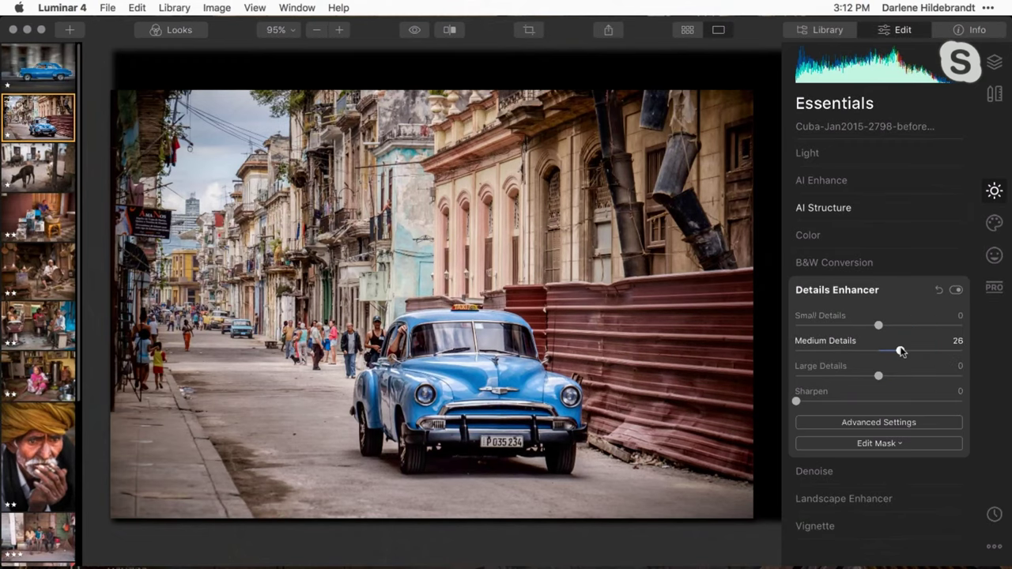
pyautogui.moveTo(797, 400); pyautogui.dragTo(812, 400)
pyautogui.click(993, 224)
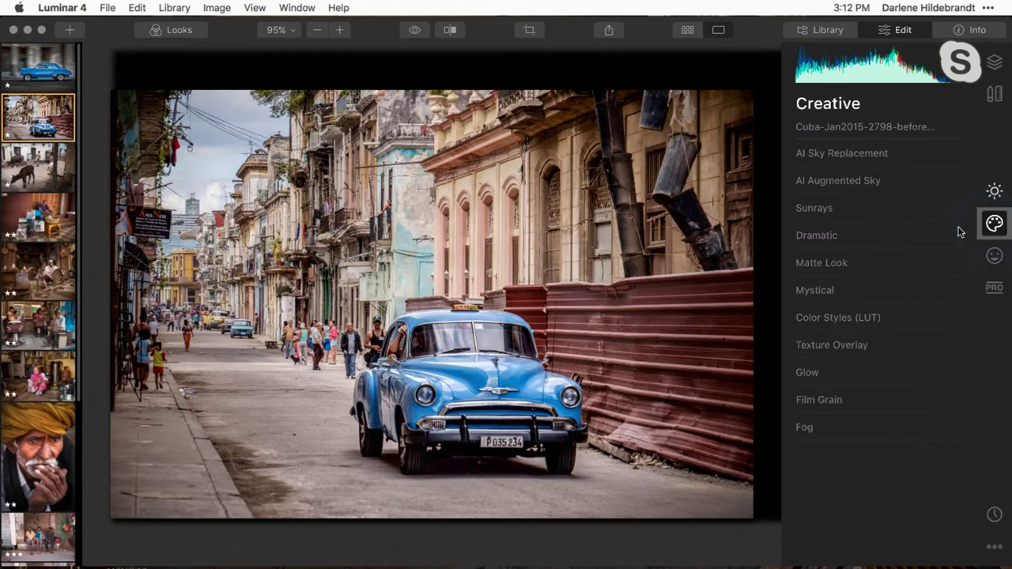
# Add Film Grain with Amount 27, Size 34 and Roughness 30
pyautogui.click(832, 399)
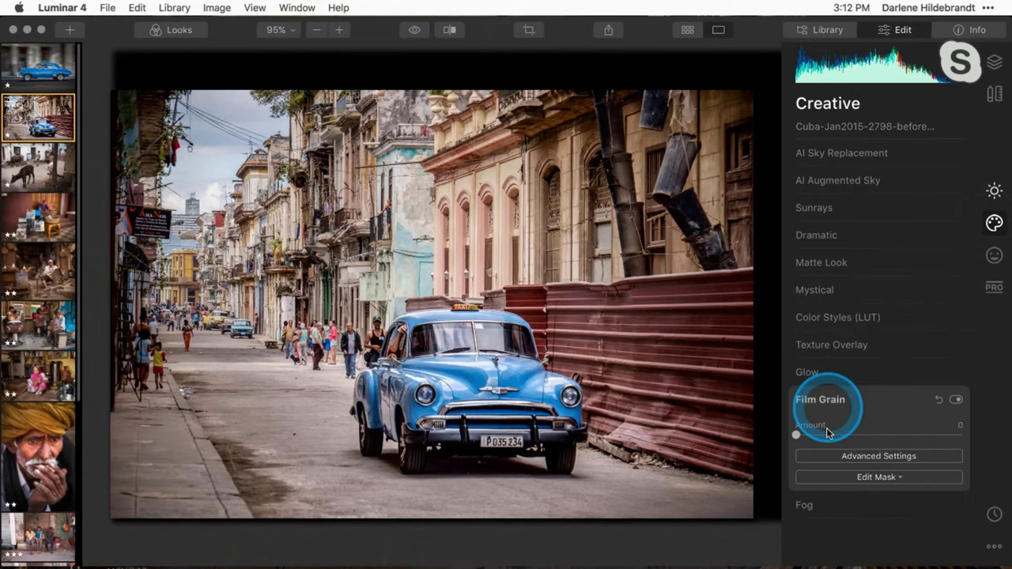
pyautogui.click(841, 435)
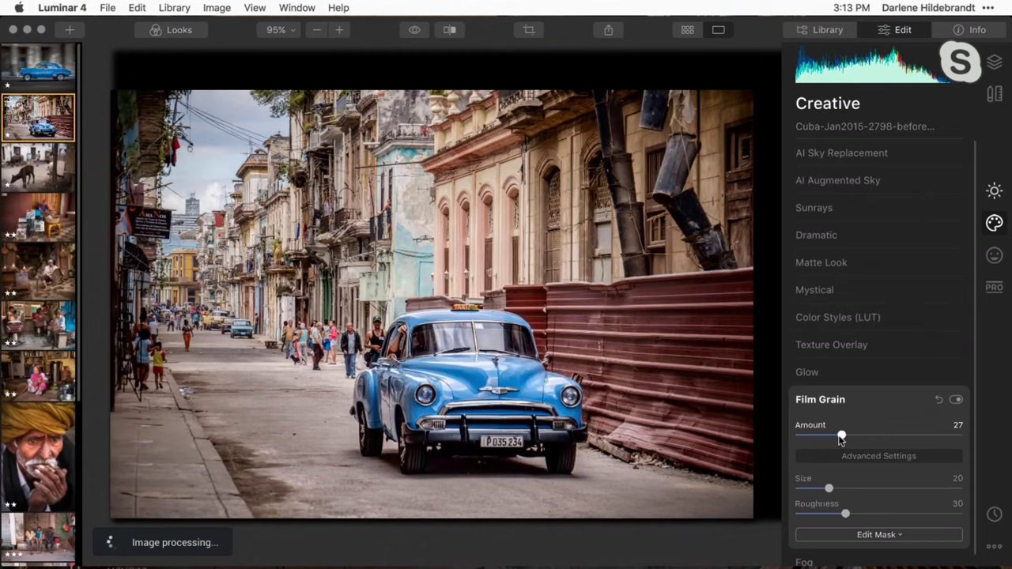
pyautogui.click(841, 489)
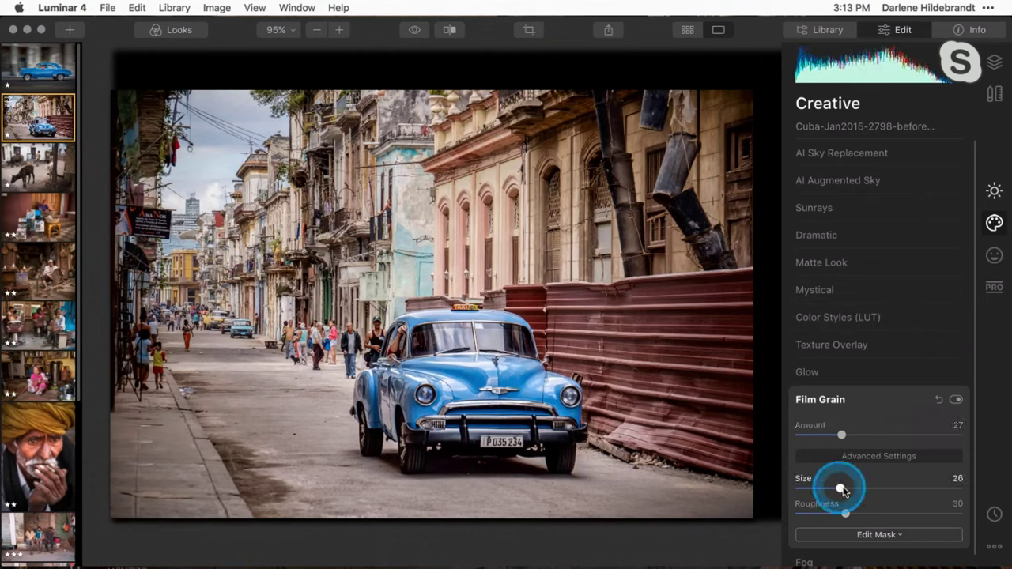
pyautogui.moveTo(844, 490); pyautogui.dragTo(853, 491)
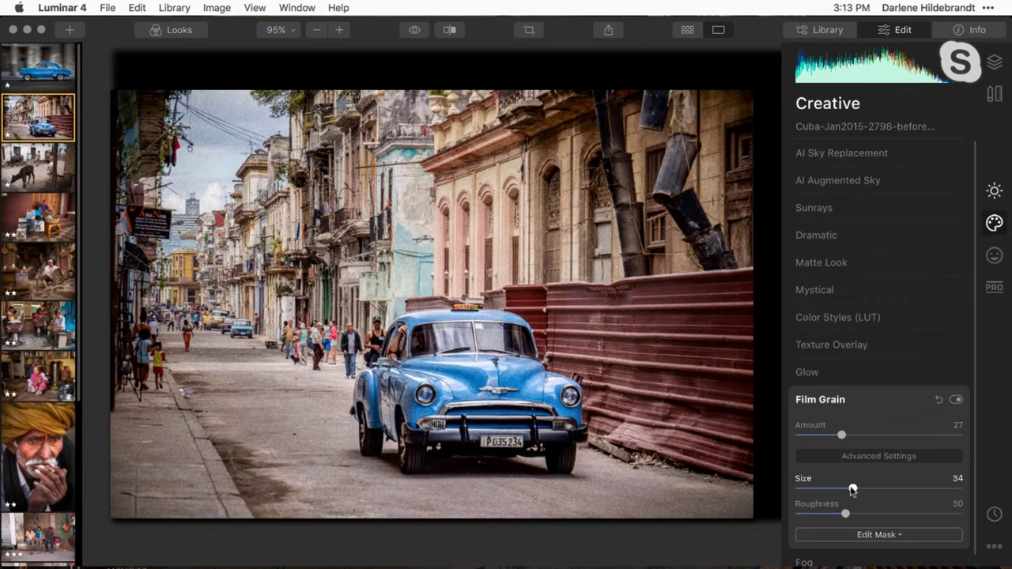
pyautogui.click(838, 282)
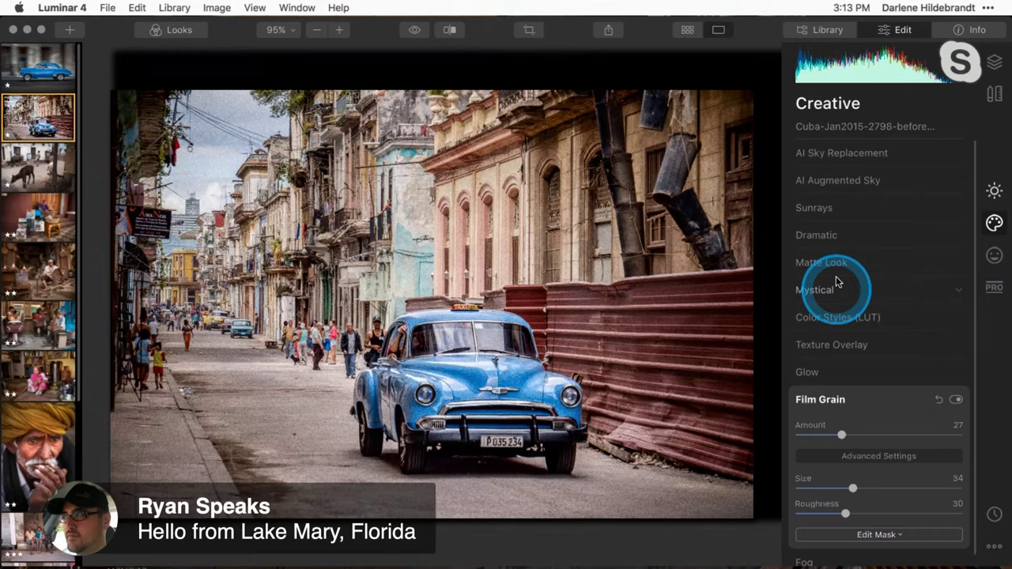
# Apply the Dramatic effect at amount 32
pyautogui.click(822, 241)
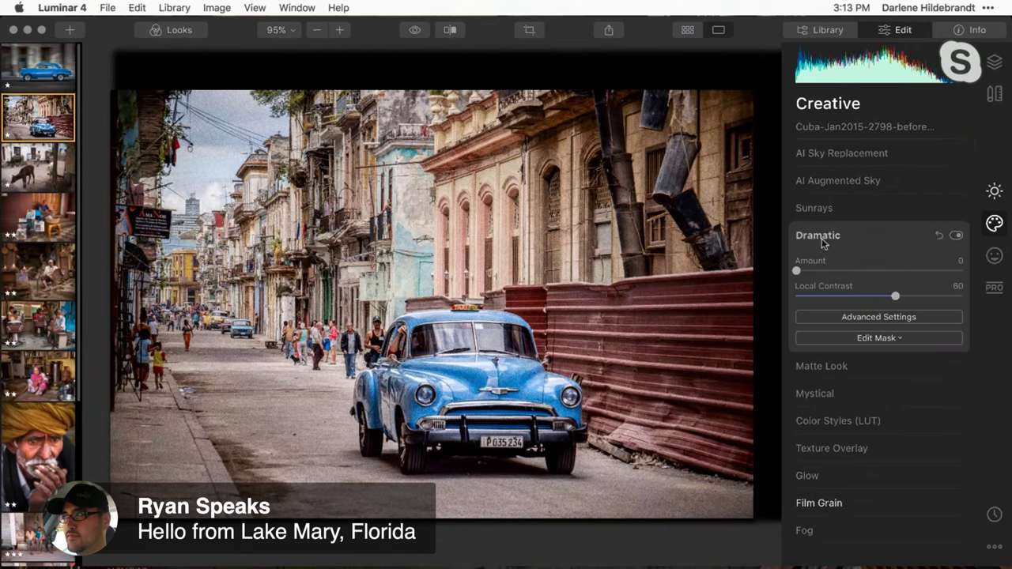
pyautogui.moveTo(796, 270); pyautogui.dragTo(856, 319)
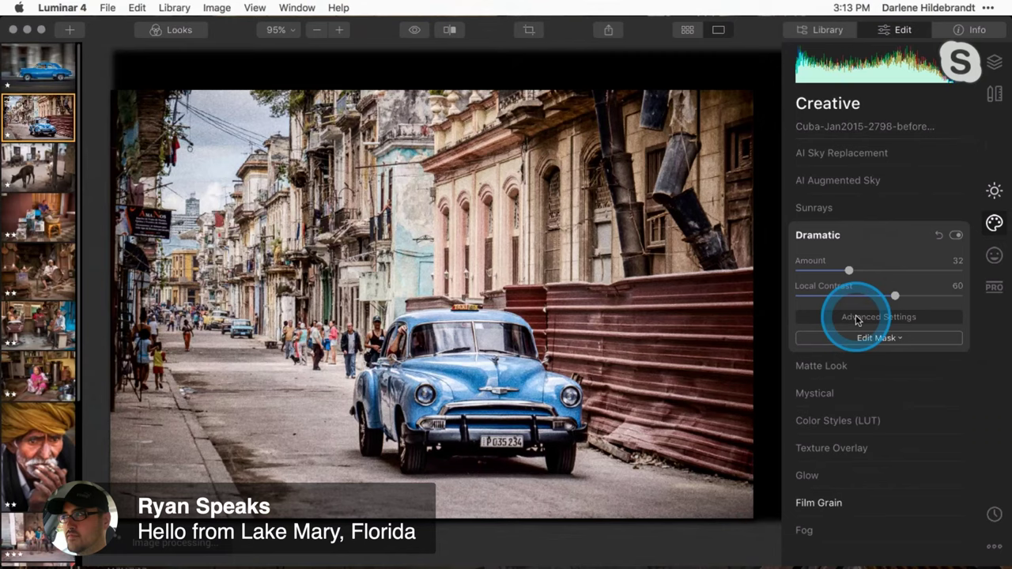
pyautogui.click(856, 317)
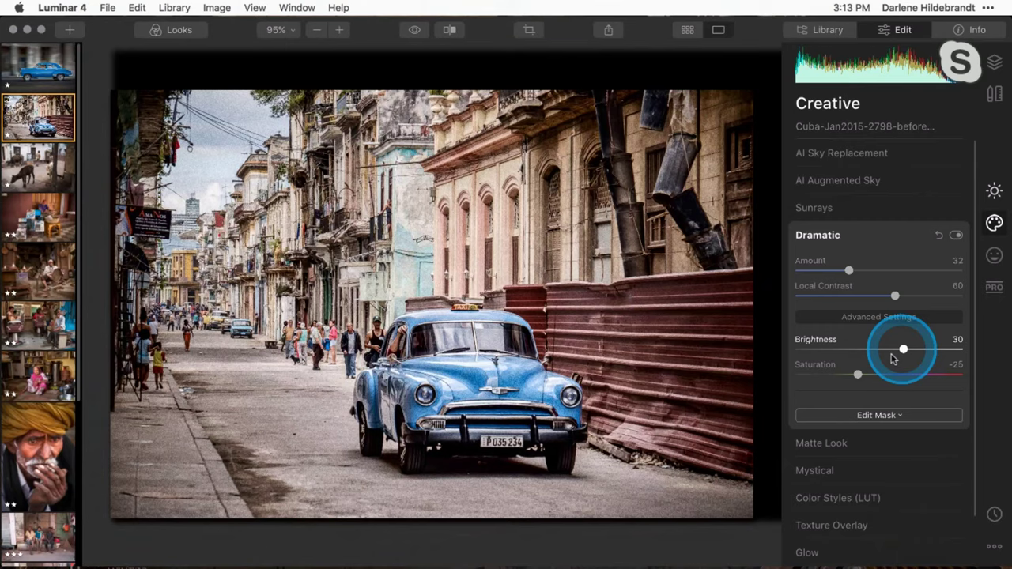
# In Dramatic's advanced settings, lower Brightness to 23 and set Saturation to -26
pyautogui.click(857, 373)
pyautogui.click(902, 349)
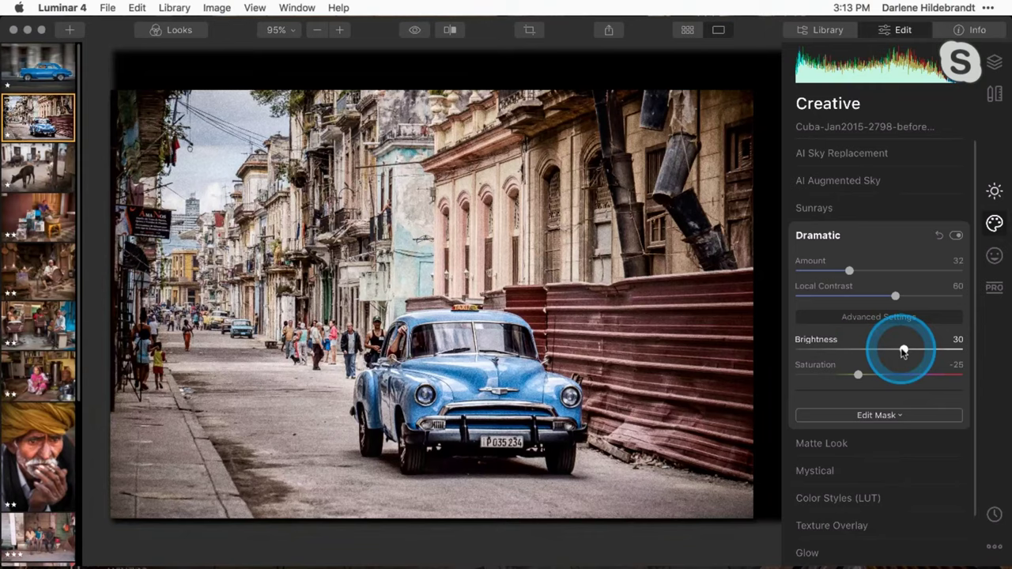
pyautogui.moveTo(904, 352); pyautogui.dragTo(858, 374)
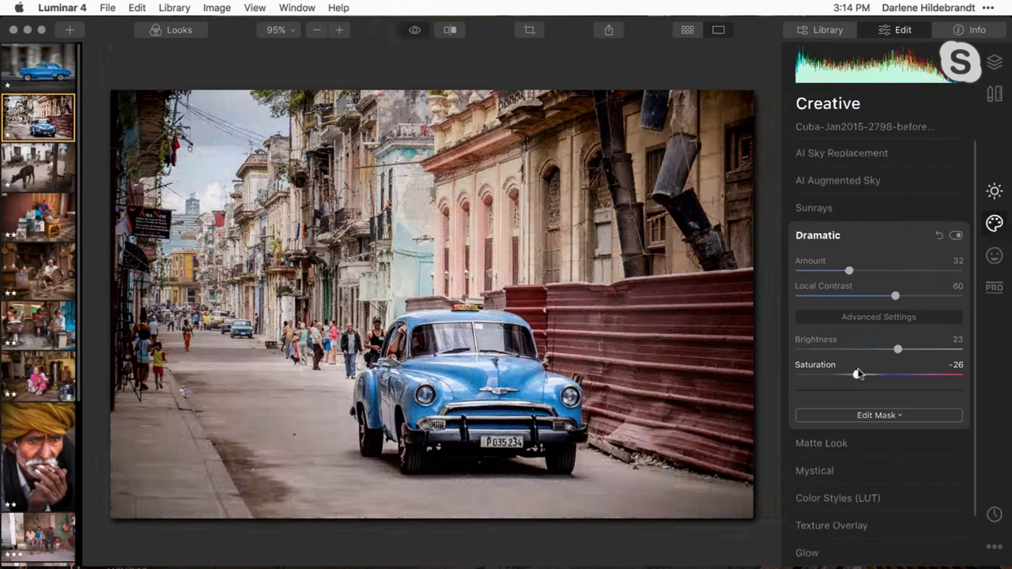
pyautogui.moveTo(859, 374); pyautogui.dragTo(859, 374)
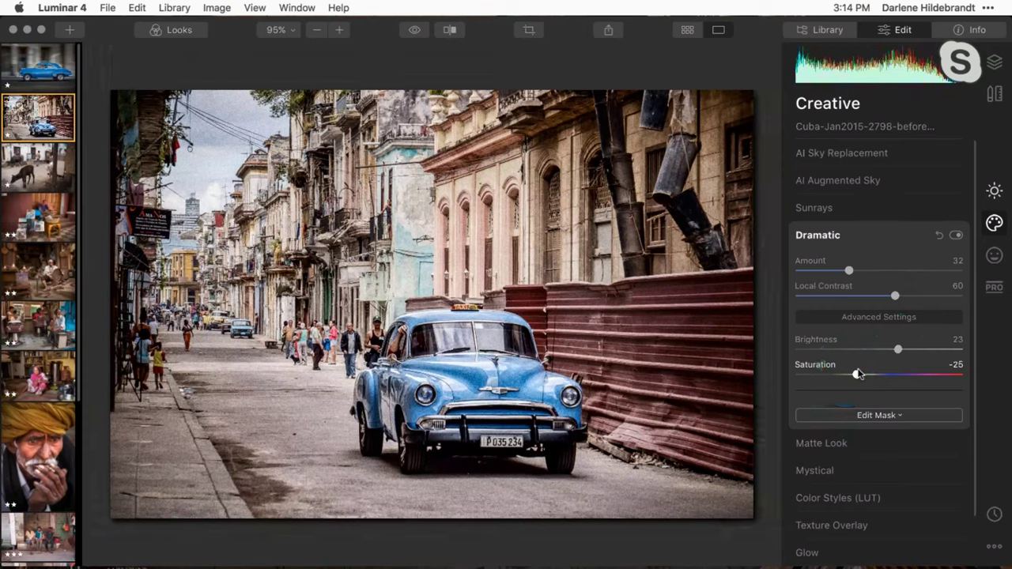
pyautogui.moveTo(859, 375); pyautogui.dragTo(858, 375)
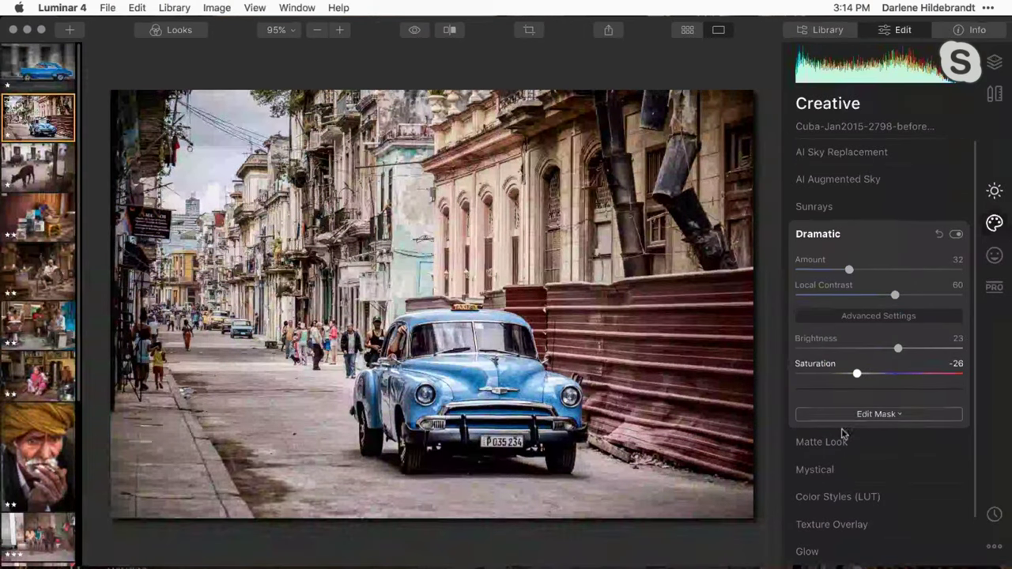
pyautogui.click(837, 497)
pyautogui.click(875, 356)
# Expand Color Styles (LUT), keeping the Los Angeles LUT at Amount 40
pyautogui.click(876, 345)
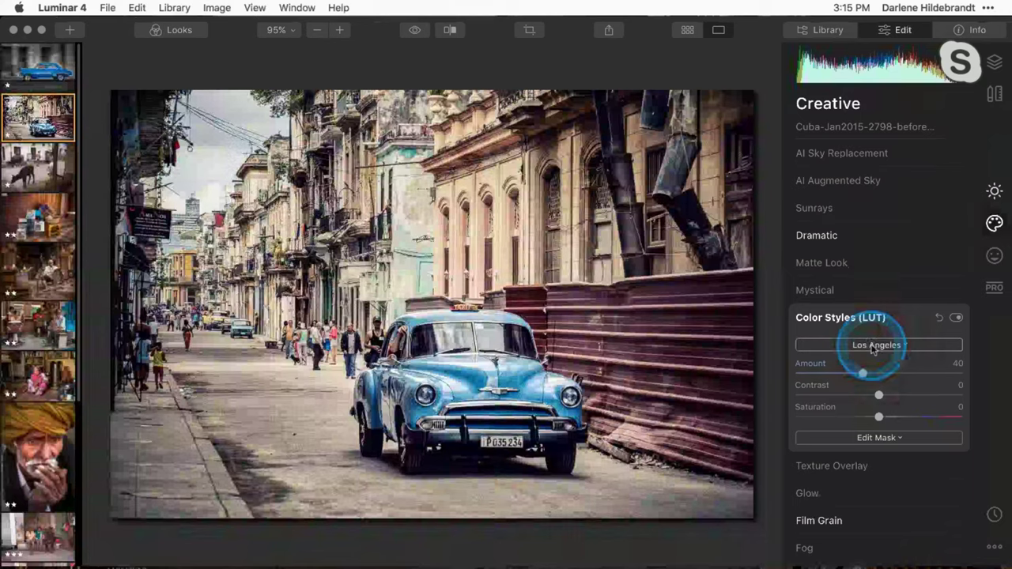
# Preview several LUT styles from the list and settle on Kodack chrome 3
pyautogui.click(803, 343)
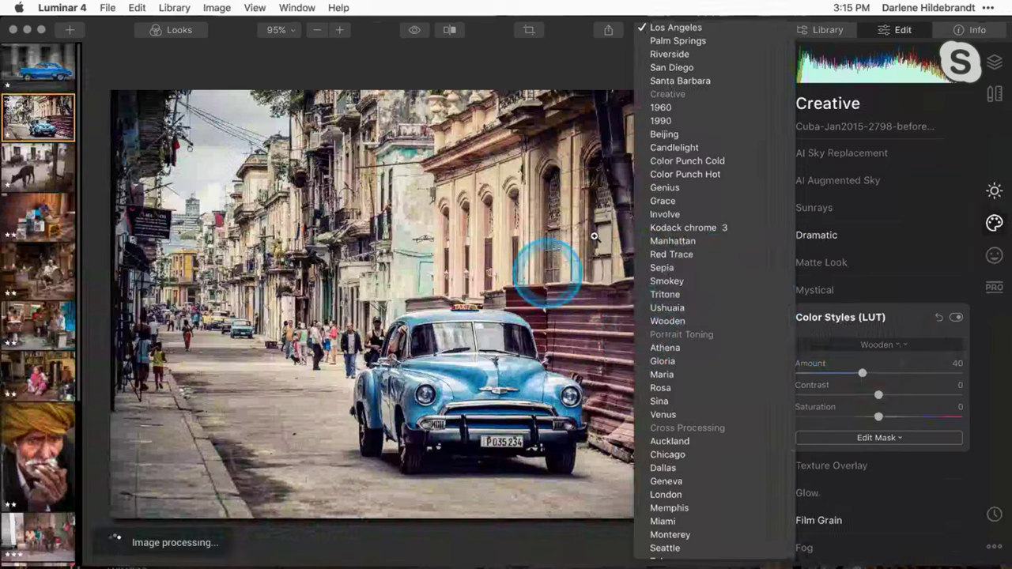
pyautogui.scroll(1, 678, 216)
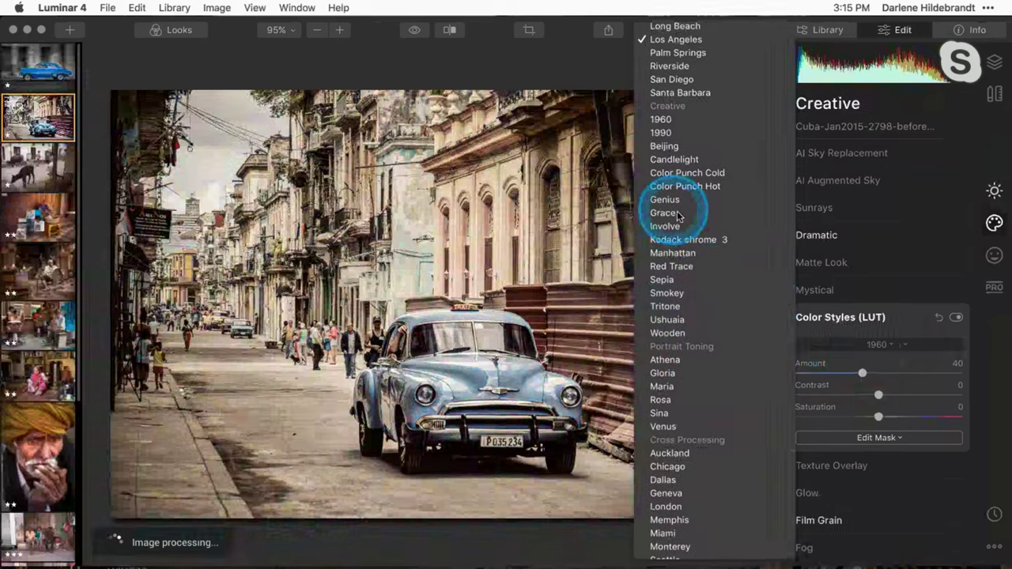
pyautogui.scroll(1, 678, 136)
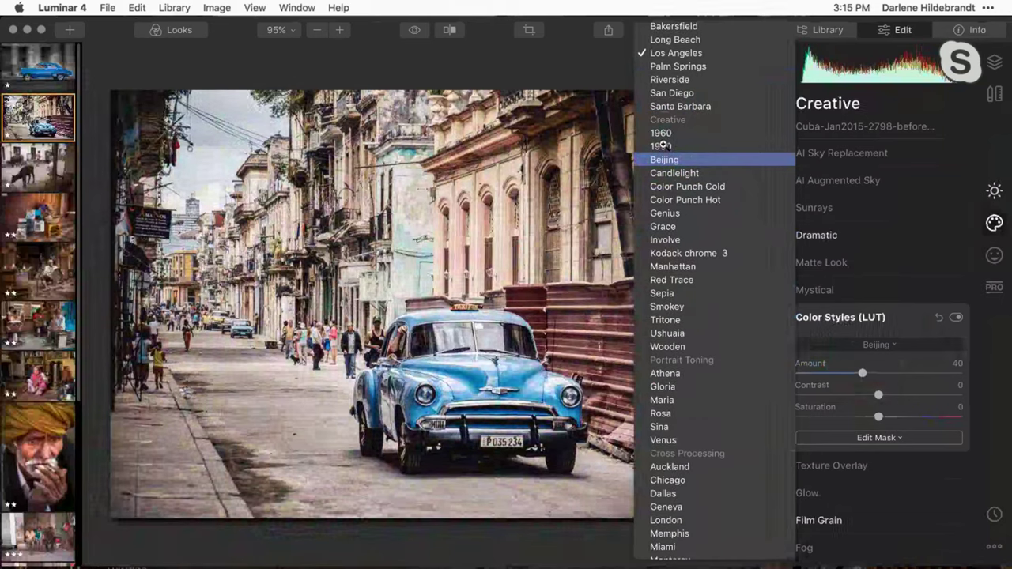
pyautogui.click(662, 140)
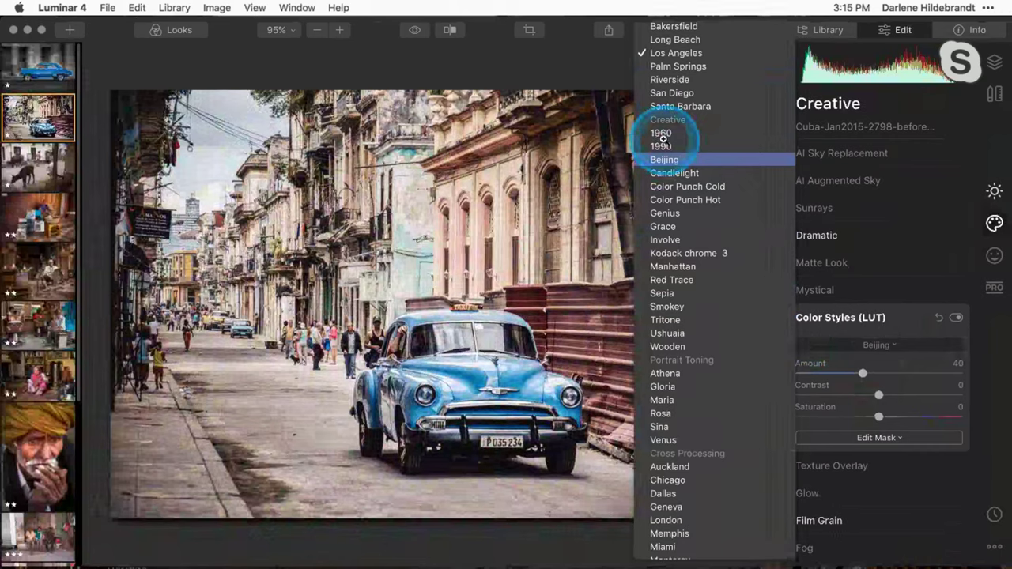
pyautogui.moveTo(662, 140)
pyautogui.mouseDown()
pyautogui.moveTo(702, 254)
pyautogui.moveTo(688, 261)
pyautogui.mouseUp()
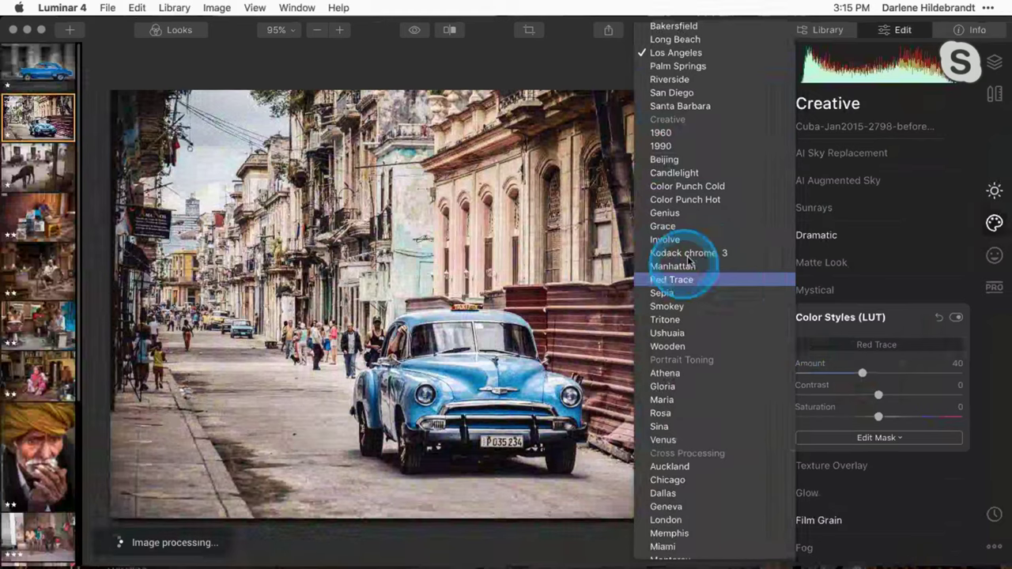
pyautogui.moveTo(688, 261); pyautogui.dragTo(685, 252)
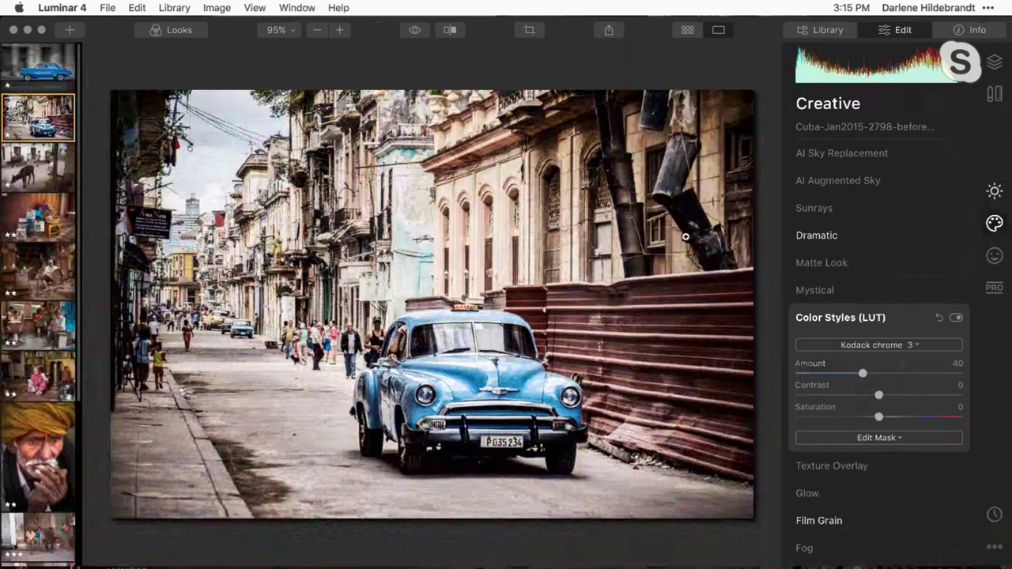
# Add a Matte Look with Amount 35 and Fade 8
pyautogui.click(821, 263)
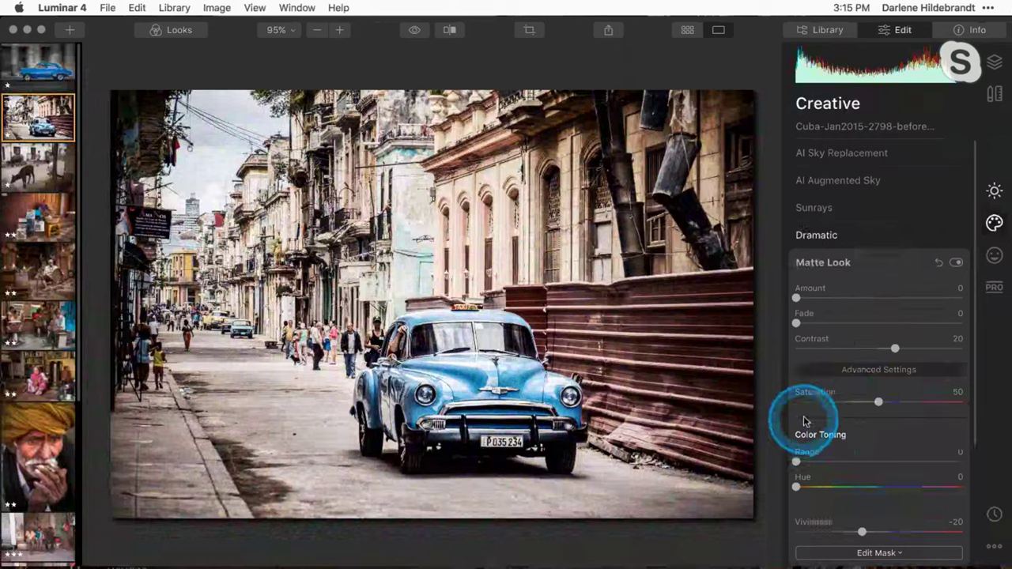
pyautogui.moveTo(796, 298); pyautogui.dragTo(837, 300)
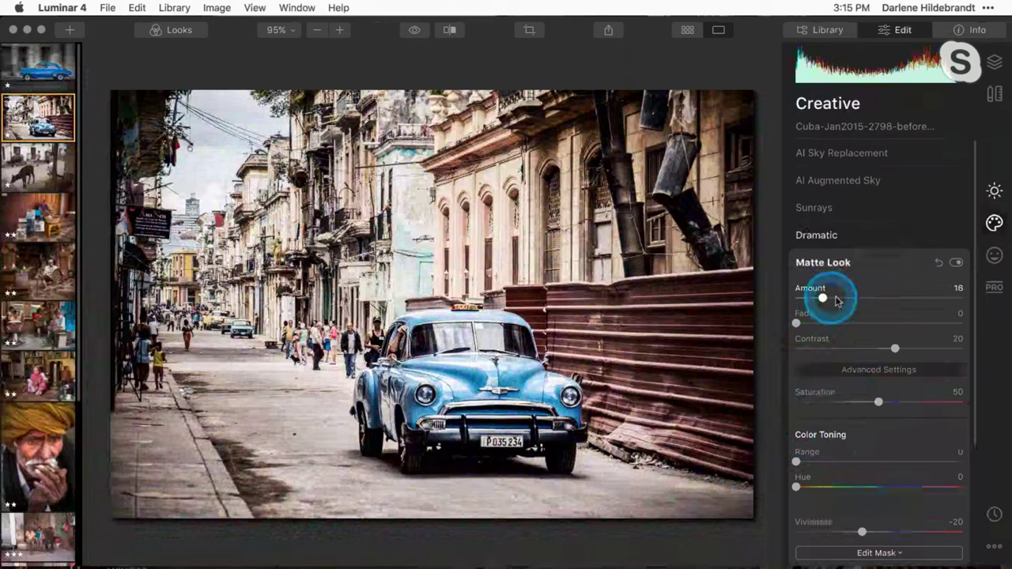
pyautogui.moveTo(837, 300); pyautogui.dragTo(857, 301)
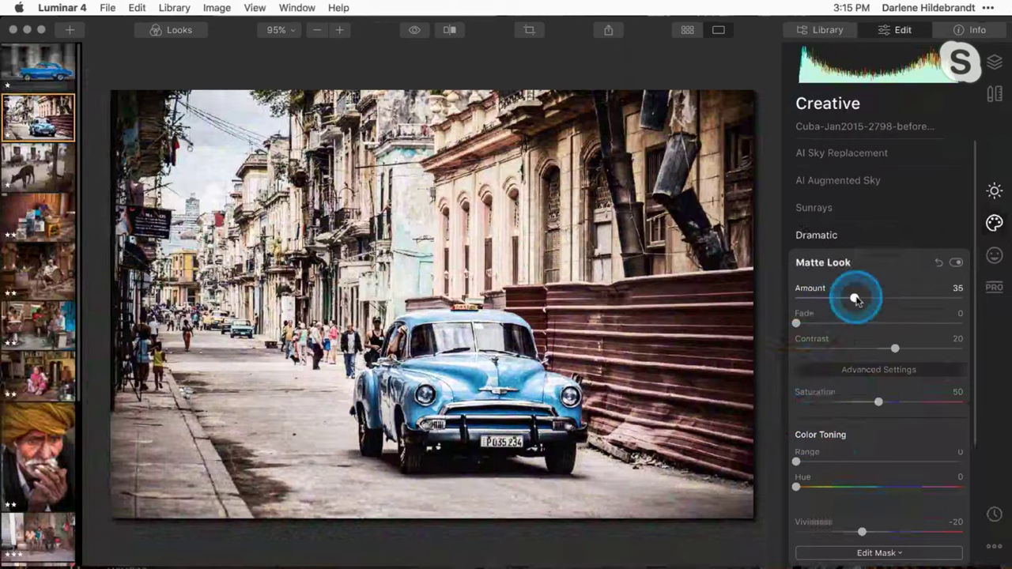
pyautogui.moveTo(796, 324); pyautogui.dragTo(814, 324)
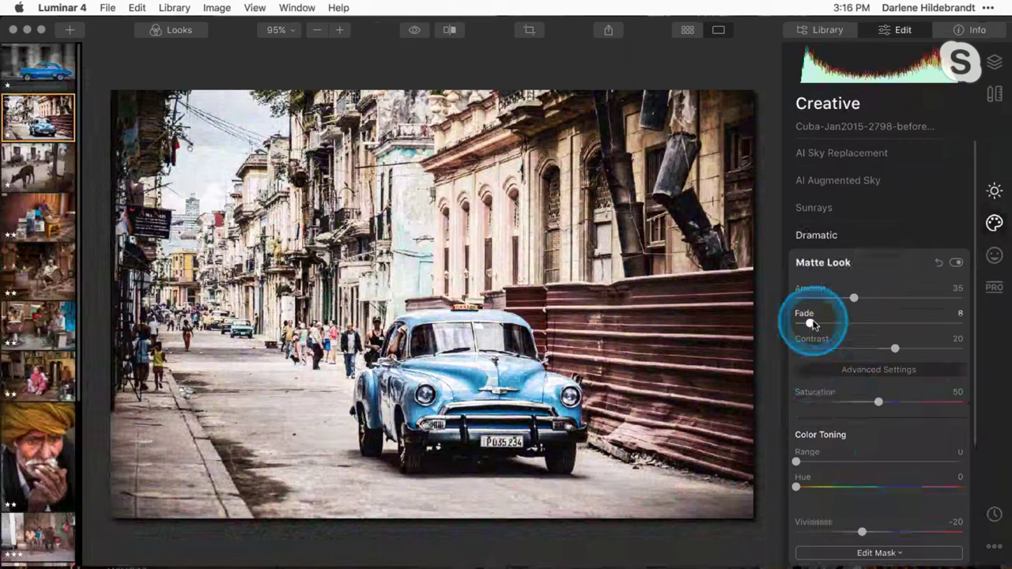
# Set the color toning range to 29 and shift the toning hue to 19
pyautogui.click(797, 462)
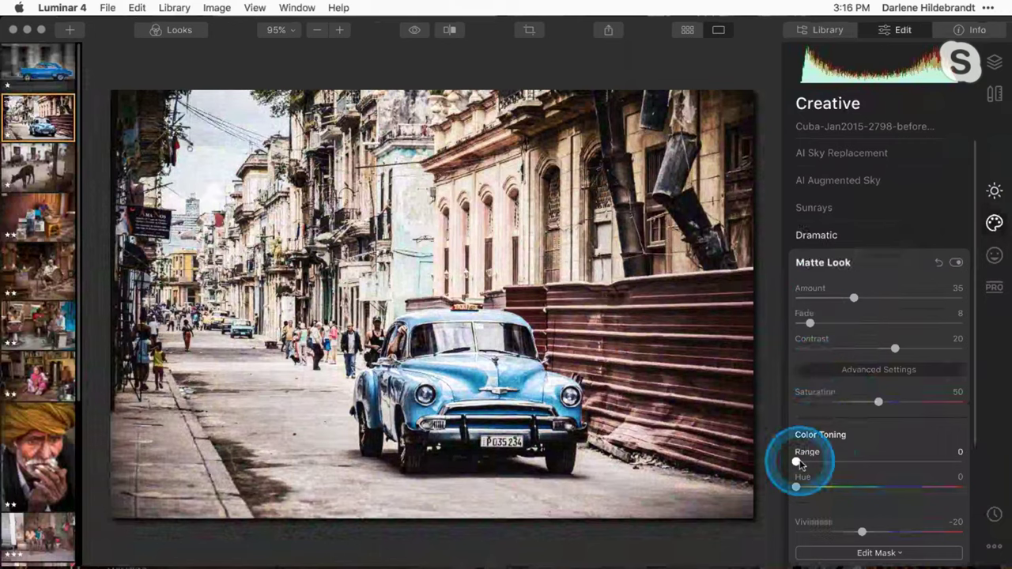
pyautogui.moveTo(798, 463); pyautogui.dragTo(845, 462)
pyautogui.click(797, 487)
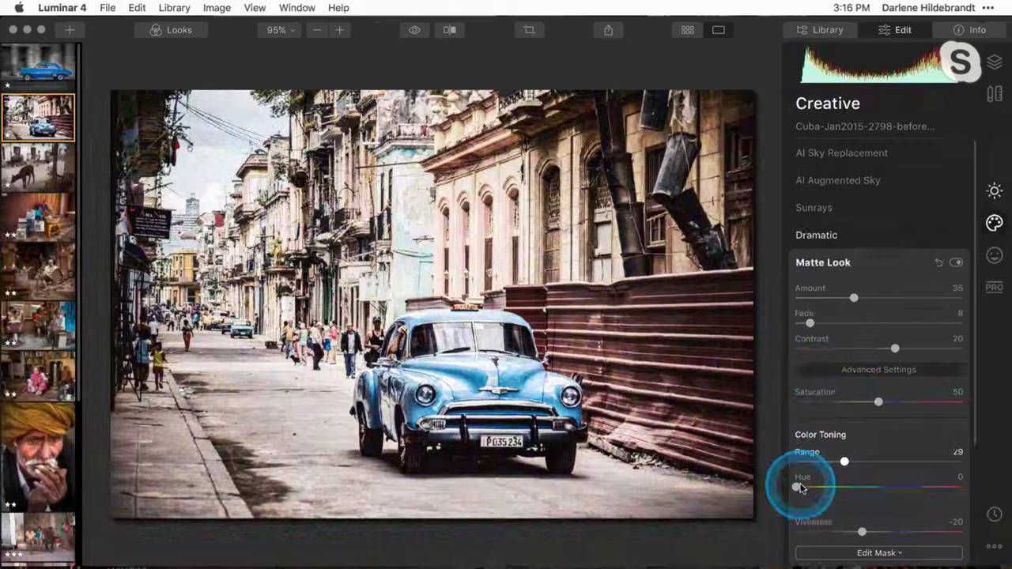
pyautogui.moveTo(800, 487); pyautogui.dragTo(809, 488)
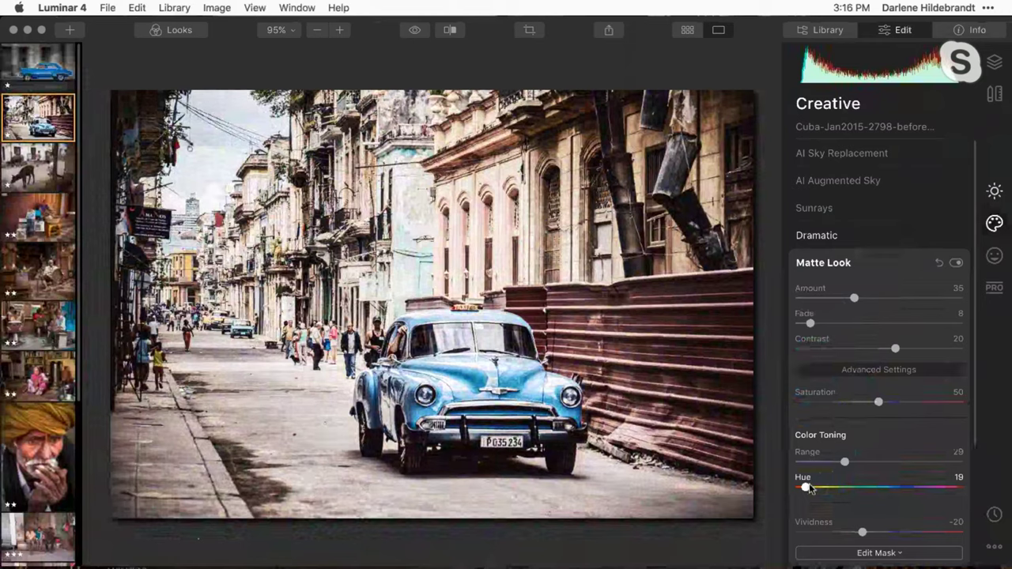
# Lower the Matte Look contrast to -7
pyautogui.click(811, 322)
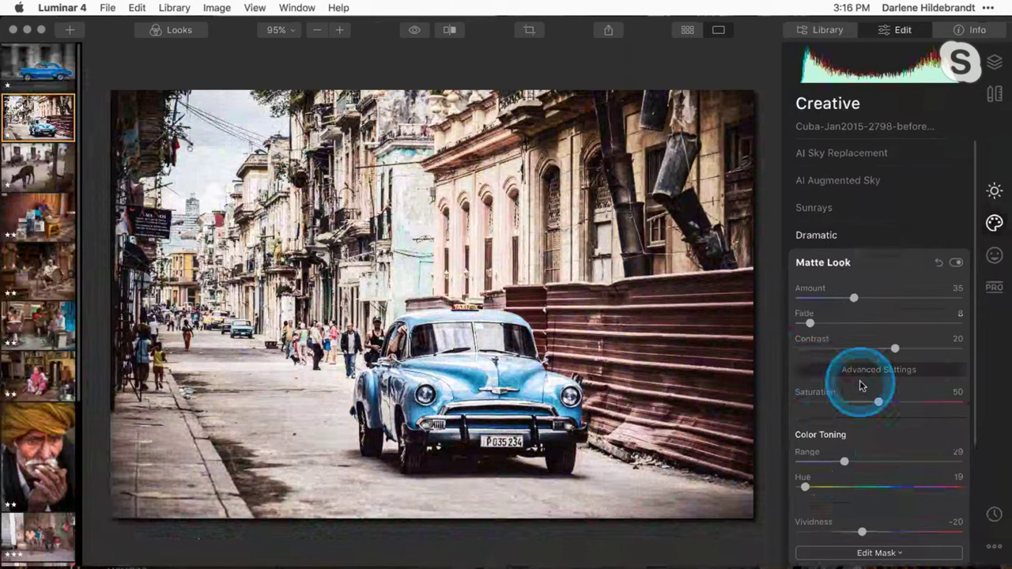
pyautogui.click(878, 348)
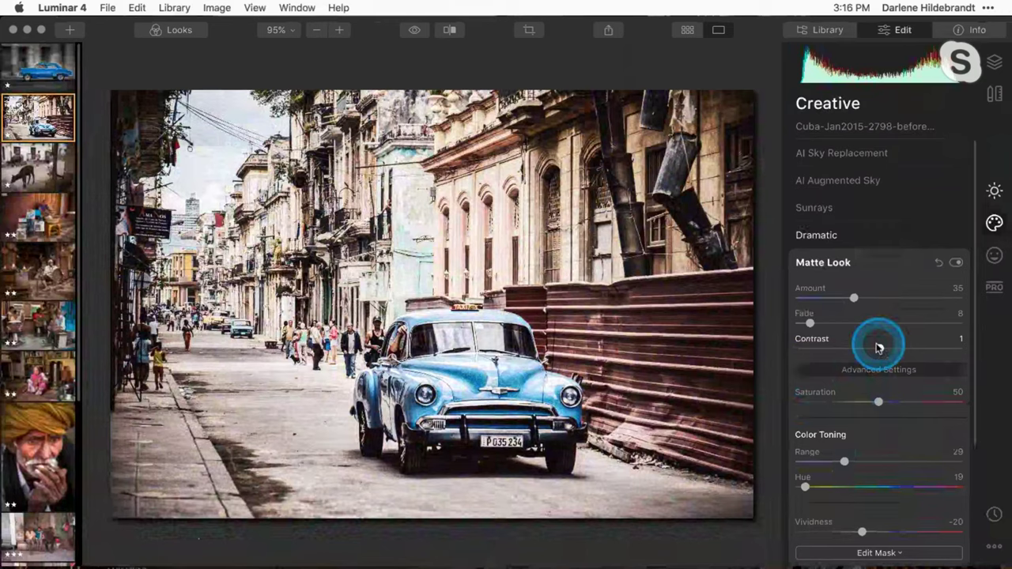
pyautogui.moveTo(878, 348); pyautogui.dragTo(873, 348)
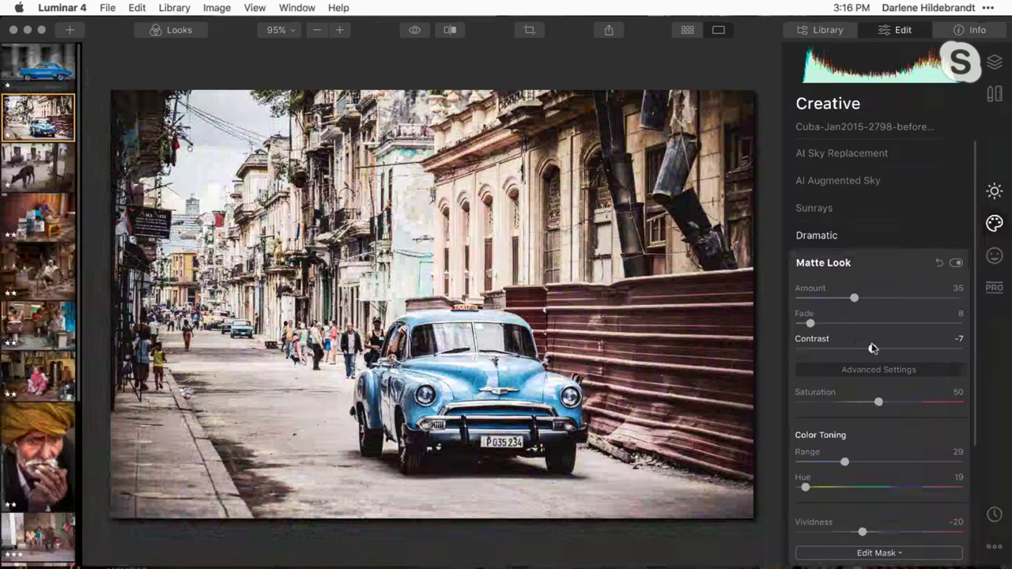
pyautogui.click(408, 177)
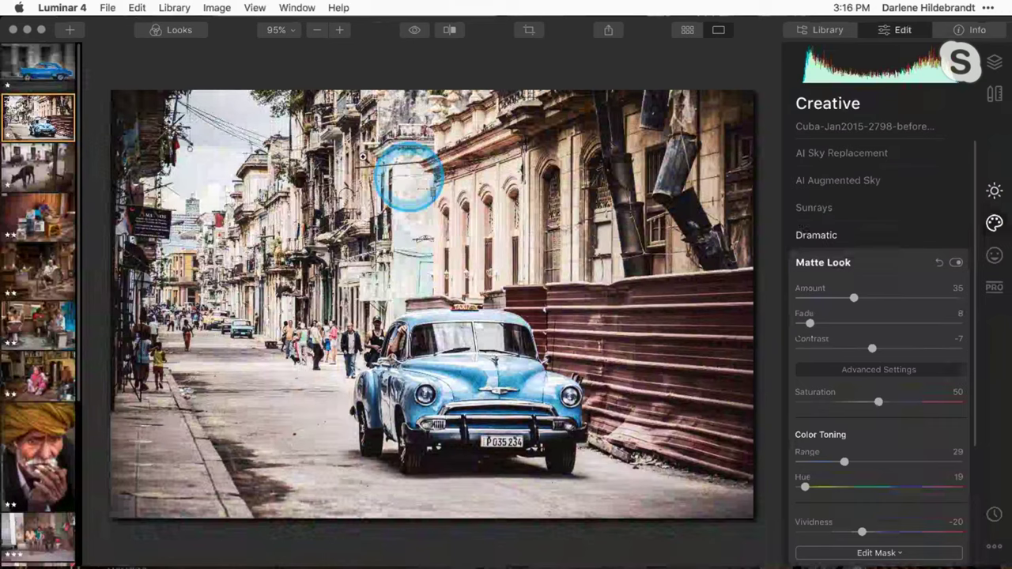
pyautogui.click(189, 33)
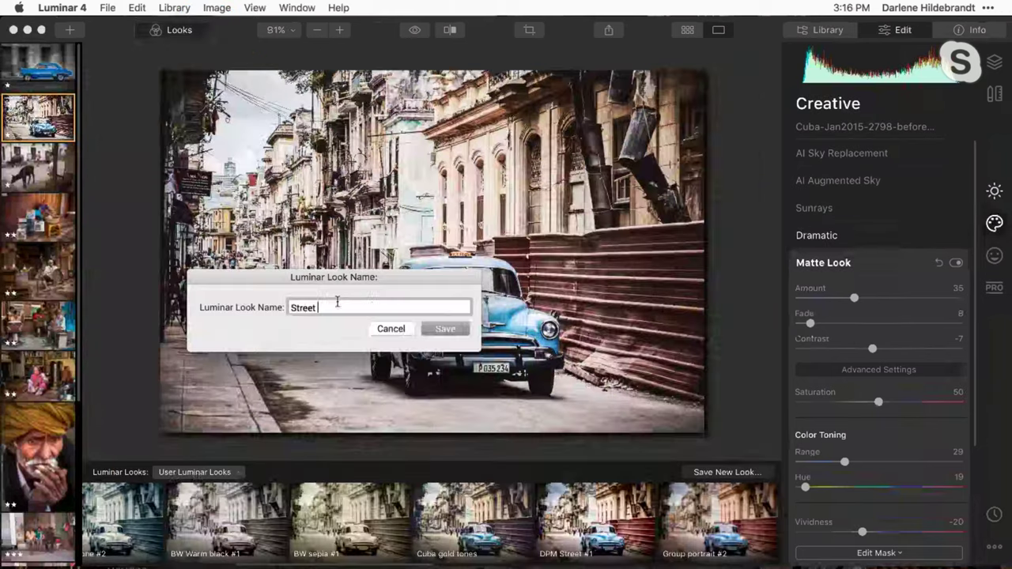
# Name the new look 'Street Kodachrome look' and save it
pyautogui.write('Kodachrome look')
pyautogui.click(446, 329)
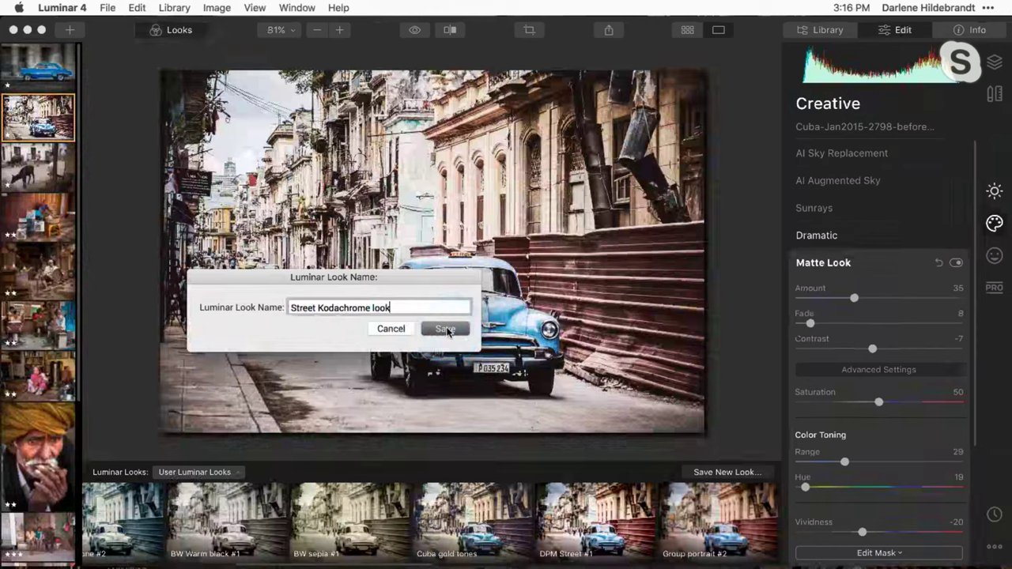
pyautogui.click(338, 340)
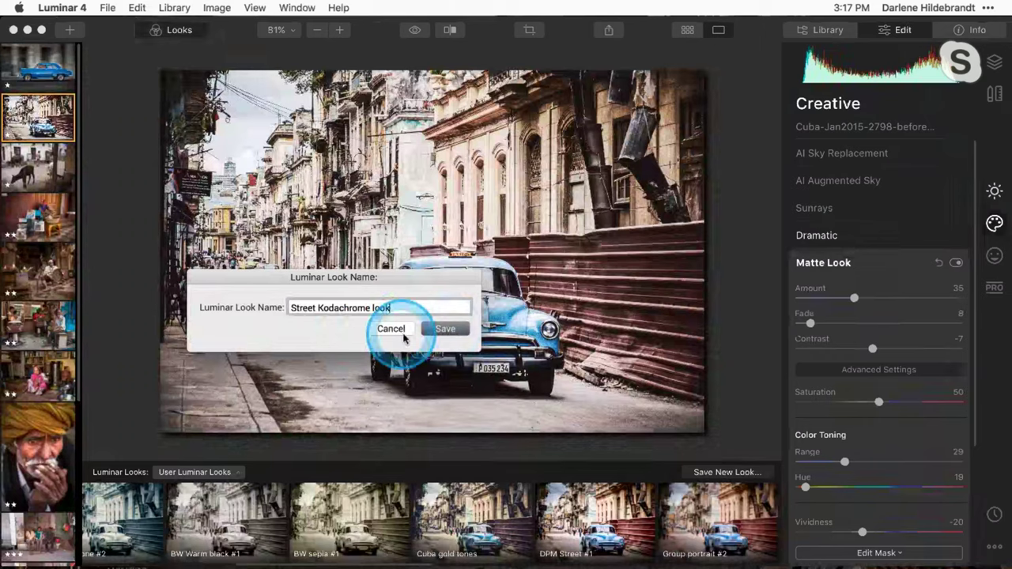
# Open the Nicaragua newsstand photo and apply the Street Kodachrome look
pyautogui.click(40, 222)
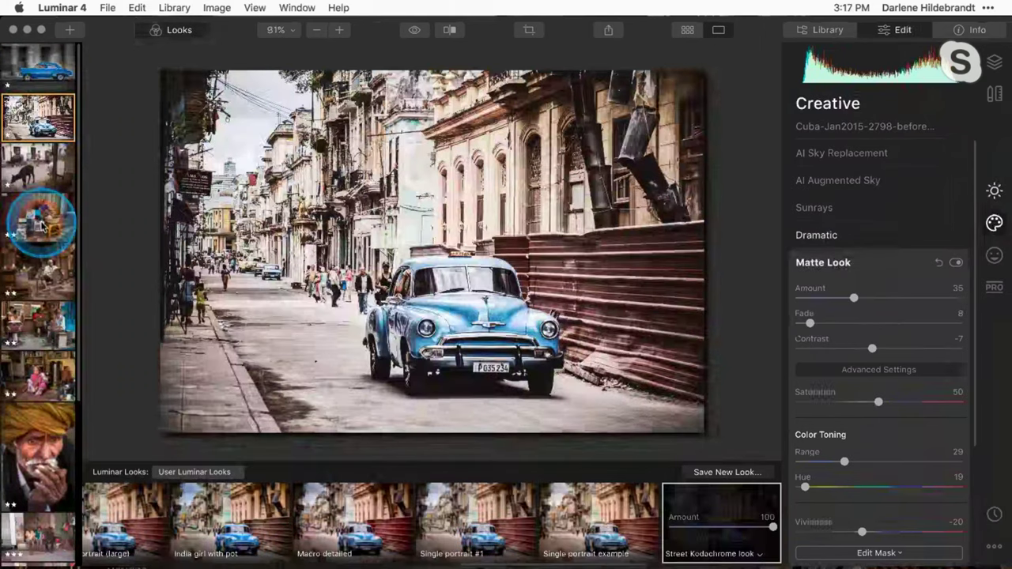
pyautogui.click(718, 498)
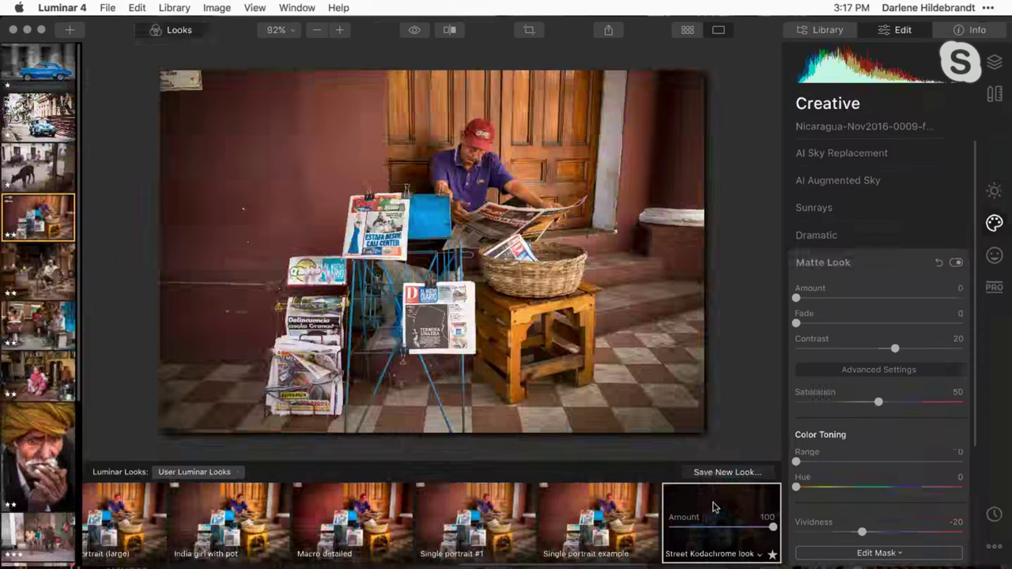
pyautogui.click(711, 506)
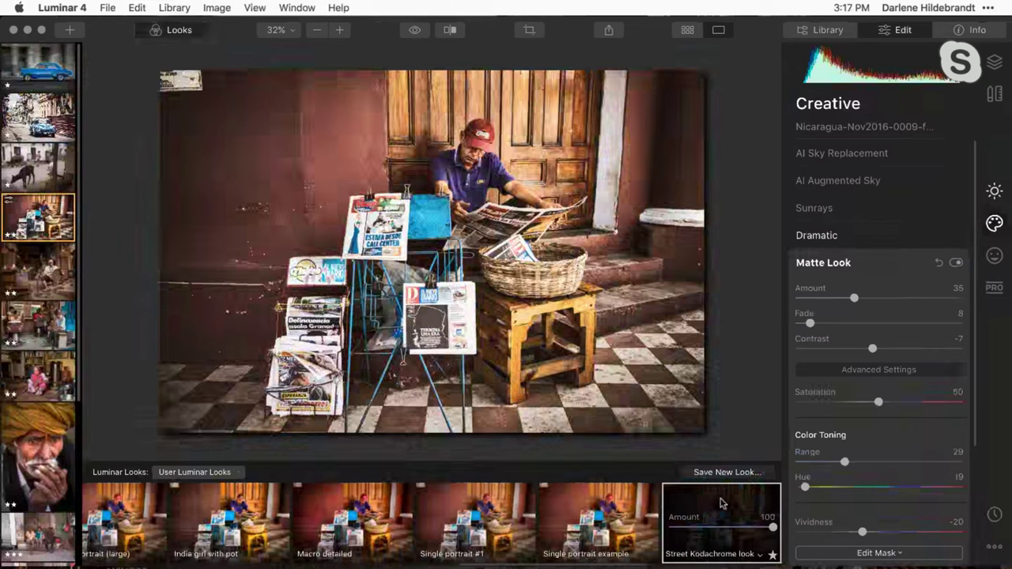
# Reduce the look's Amount to 68 and show the photo's layers
pyautogui.click(765, 528)
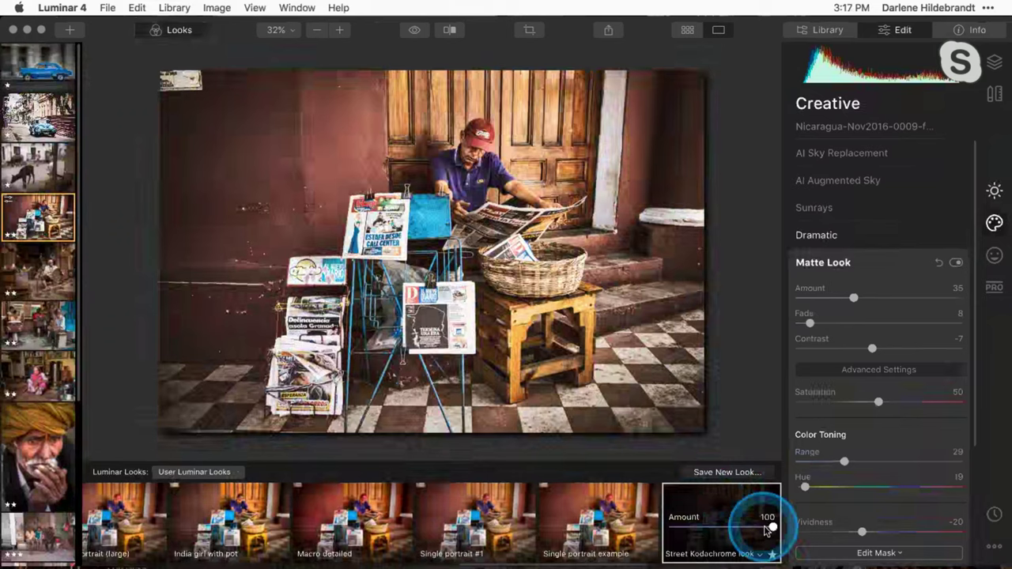
pyautogui.moveTo(765, 531); pyautogui.dragTo(738, 528)
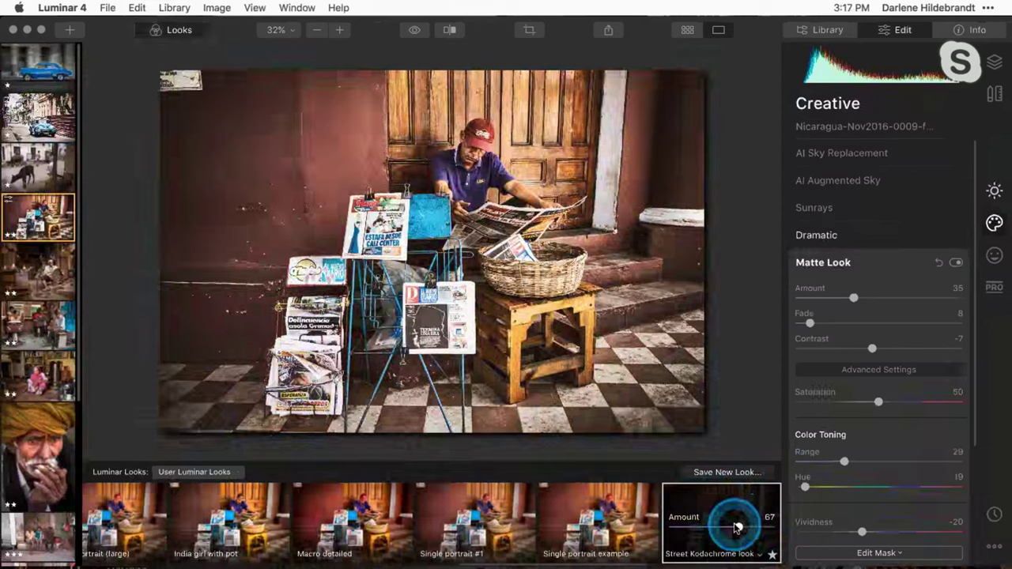
pyautogui.moveTo(737, 528); pyautogui.dragTo(738, 528)
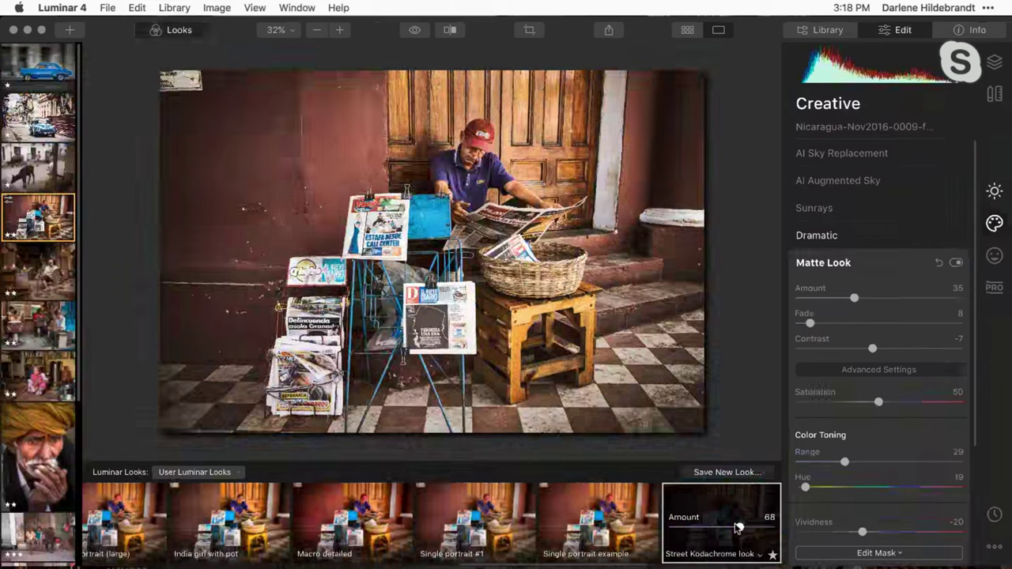
pyautogui.click(994, 62)
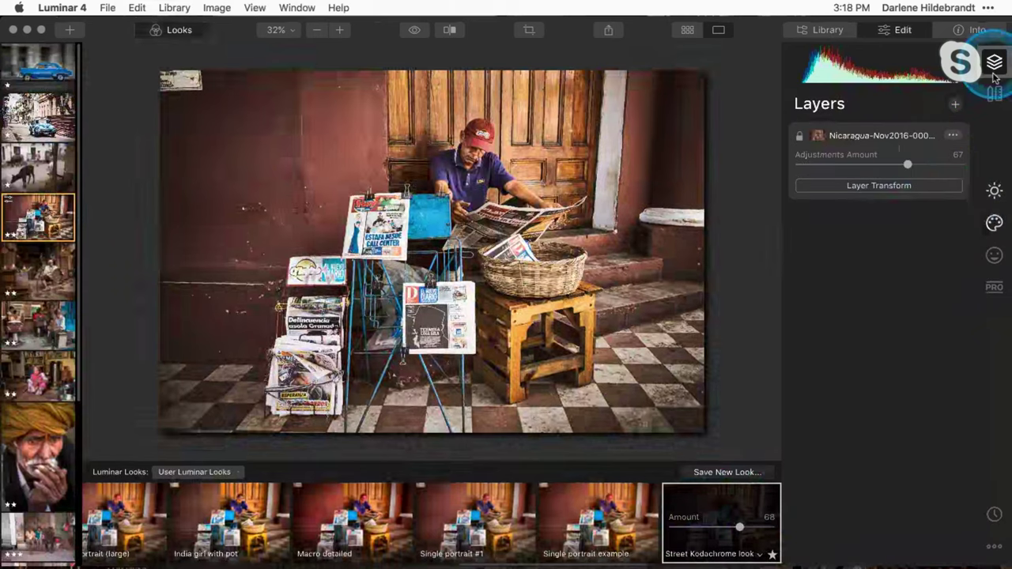
# Return to the Essentials tools and load the turban-man portrait, India-2018-2600-full.jpg
pyautogui.click(995, 191)
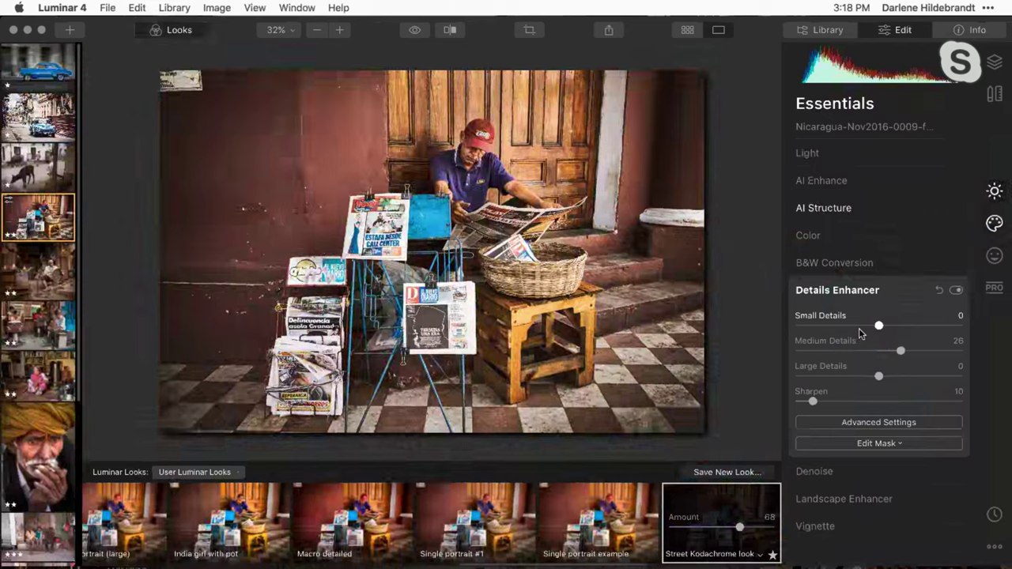
pyautogui.click(453, 510)
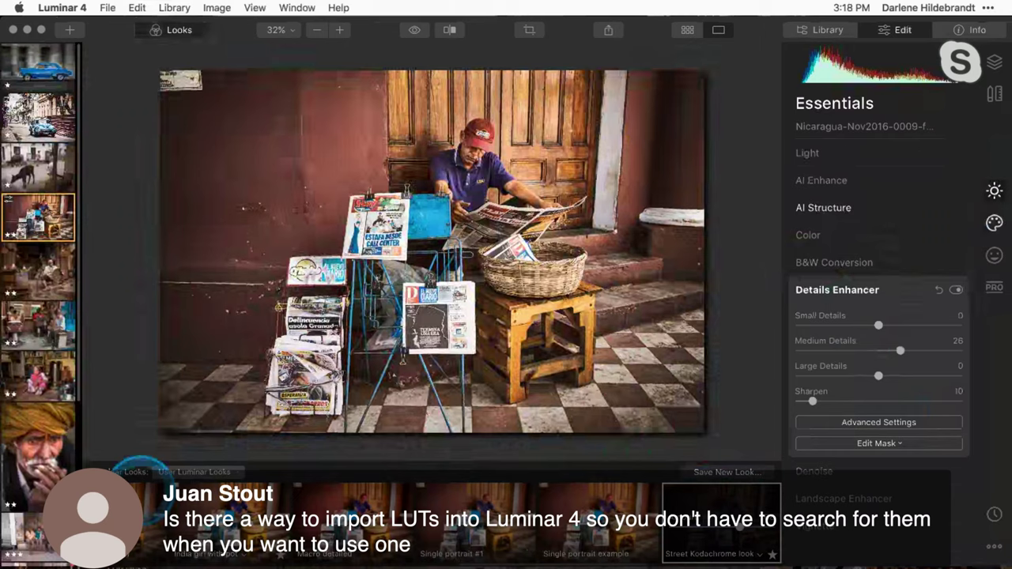
pyautogui.click(38, 454)
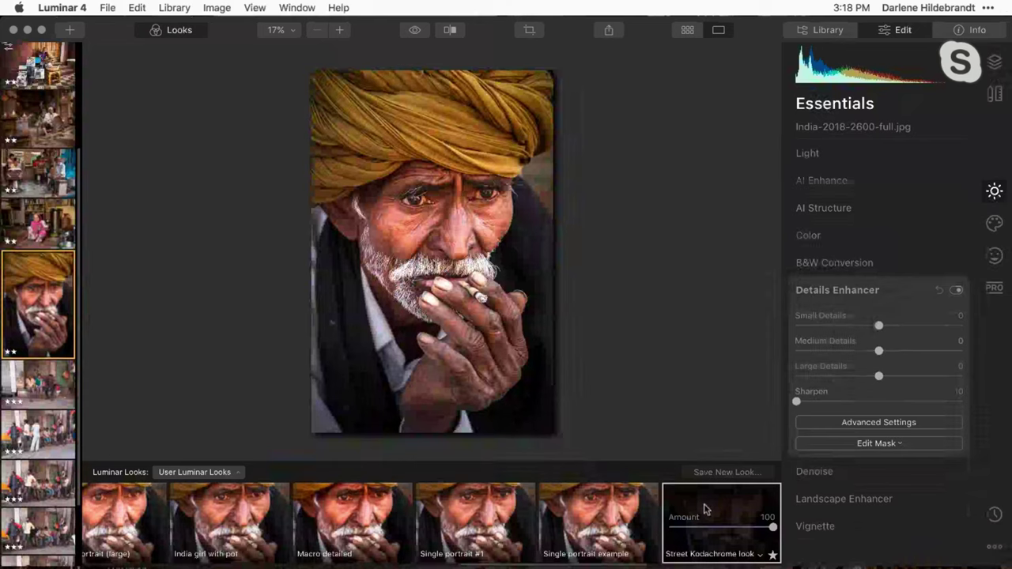
# Apply the Street Kodachrome look to the turban portrait at Amount 100
pyautogui.click(706, 510)
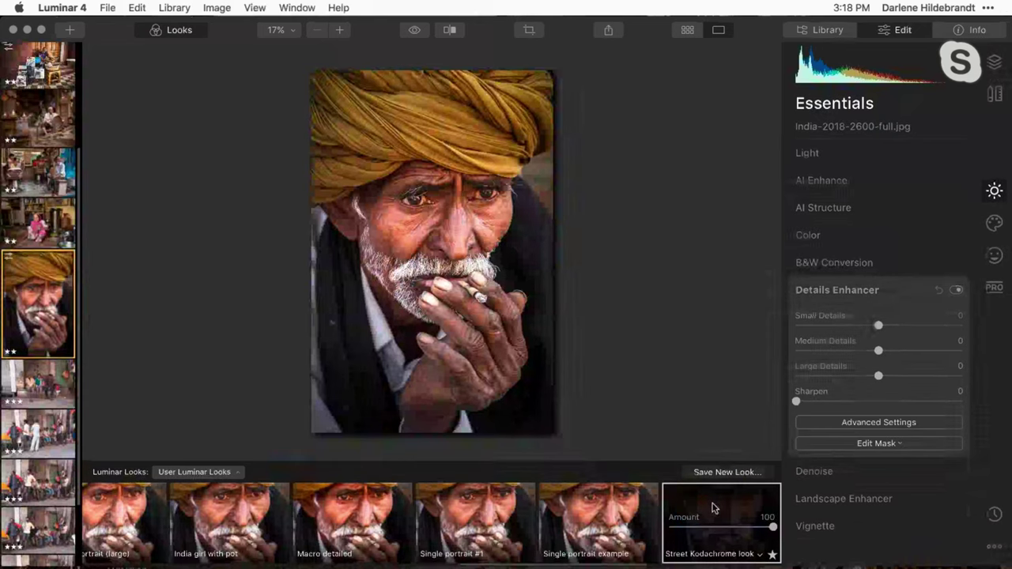
pyautogui.click(712, 508)
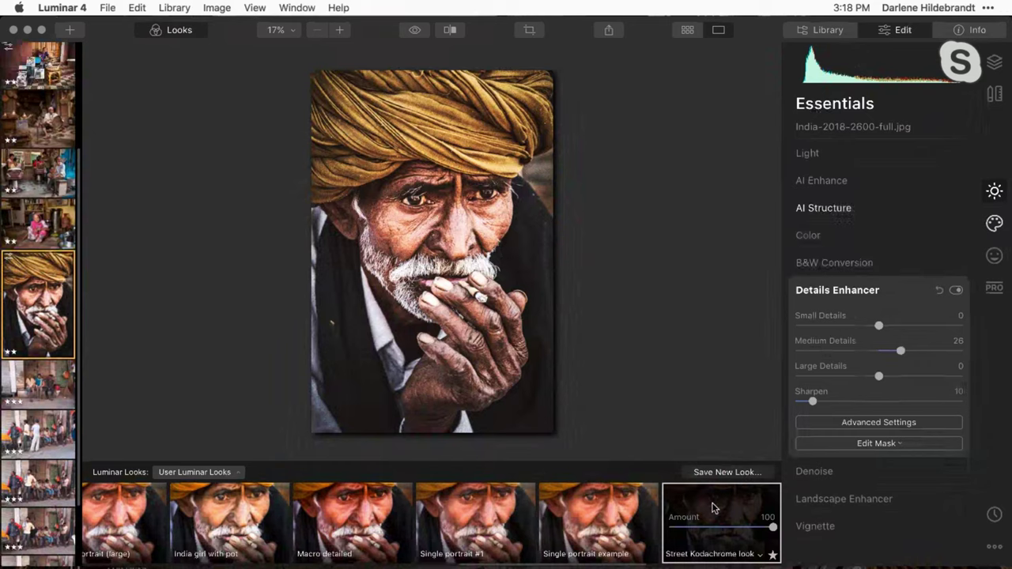
pyautogui.click(994, 223)
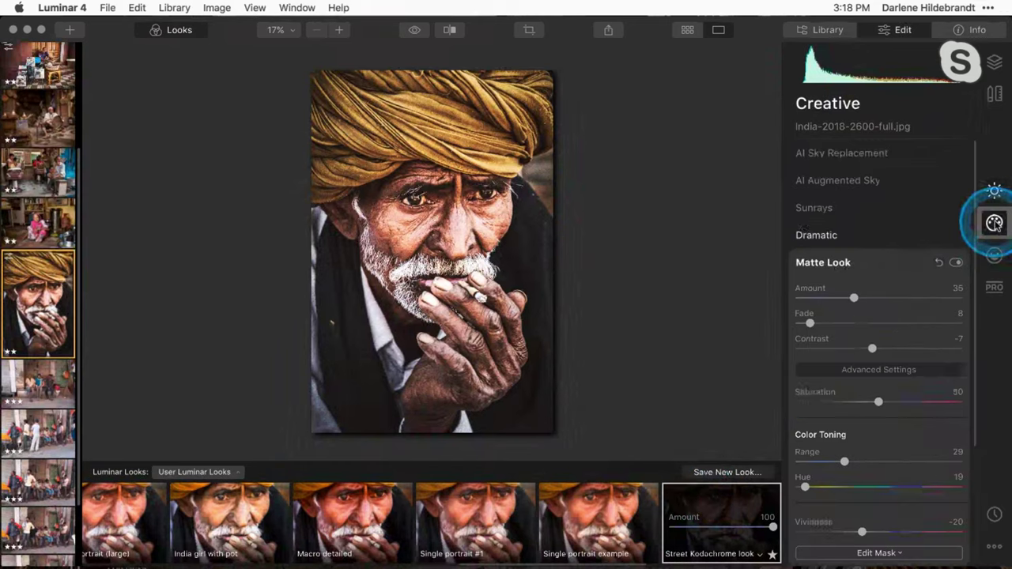
# Lower the portrait's Dramatic amount to 11 and raise its saturation to -10
pyautogui.click(813, 238)
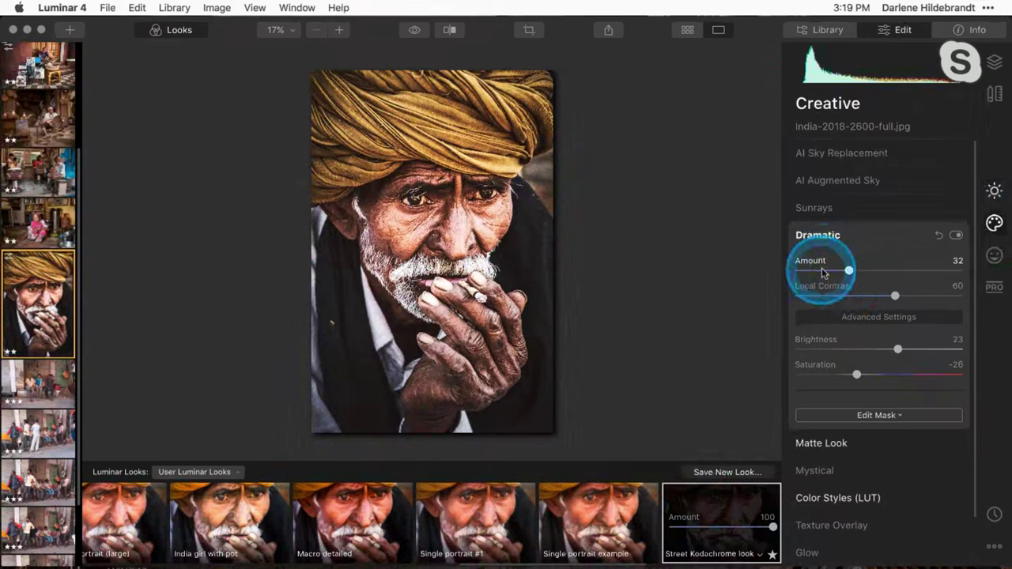
pyautogui.moveTo(823, 273); pyautogui.dragTo(826, 272)
pyautogui.click(857, 375)
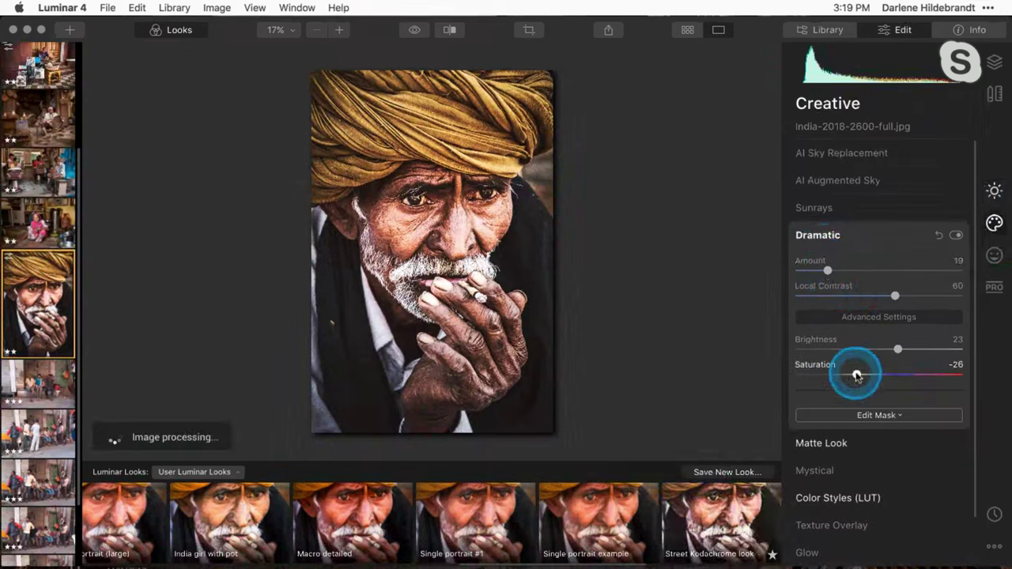
pyautogui.moveTo(857, 374); pyautogui.dragTo(871, 375)
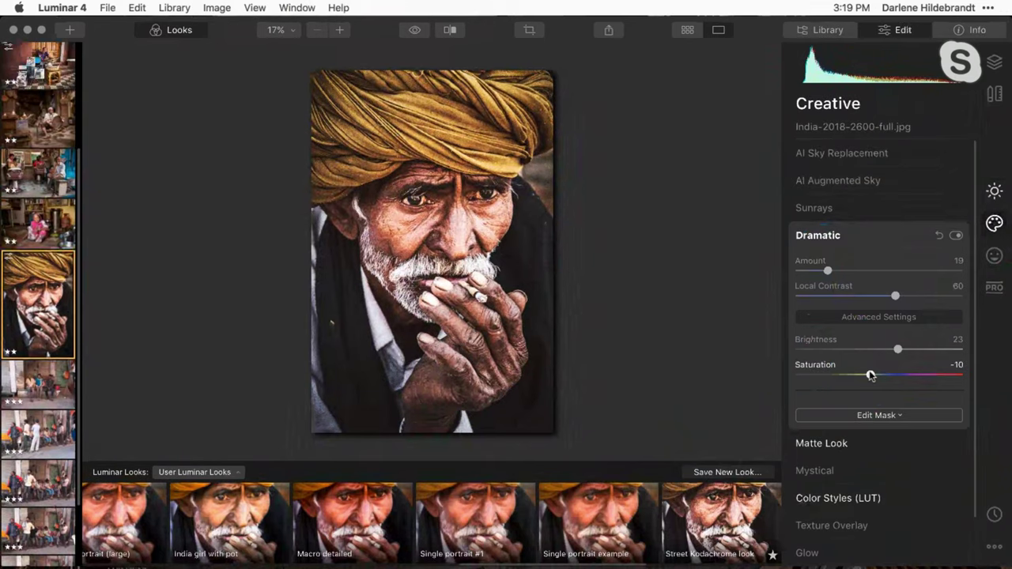
pyautogui.click(829, 294)
pyautogui.moveTo(827, 270); pyautogui.dragTo(816, 271)
# Reset the Matte Look to Amount 0, Fade 0, Contrast 20 and collapse it
pyautogui.click(829, 445)
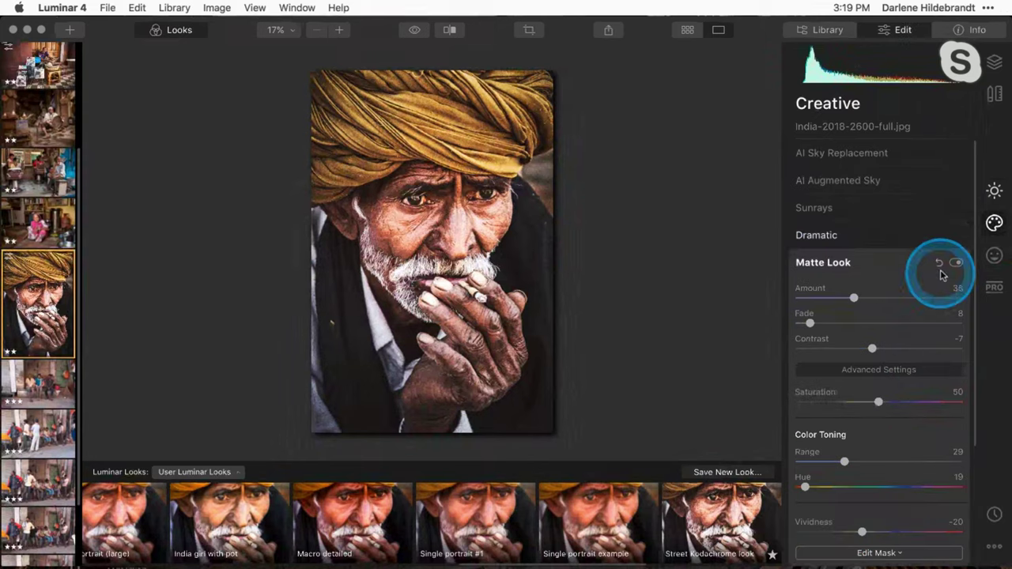
pyautogui.click(940, 267)
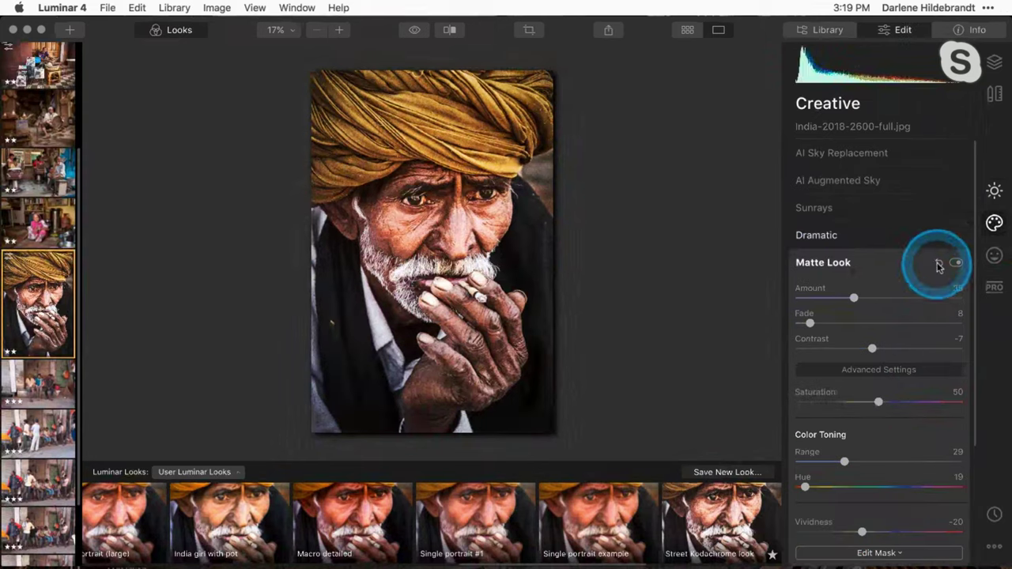
pyautogui.click(824, 436)
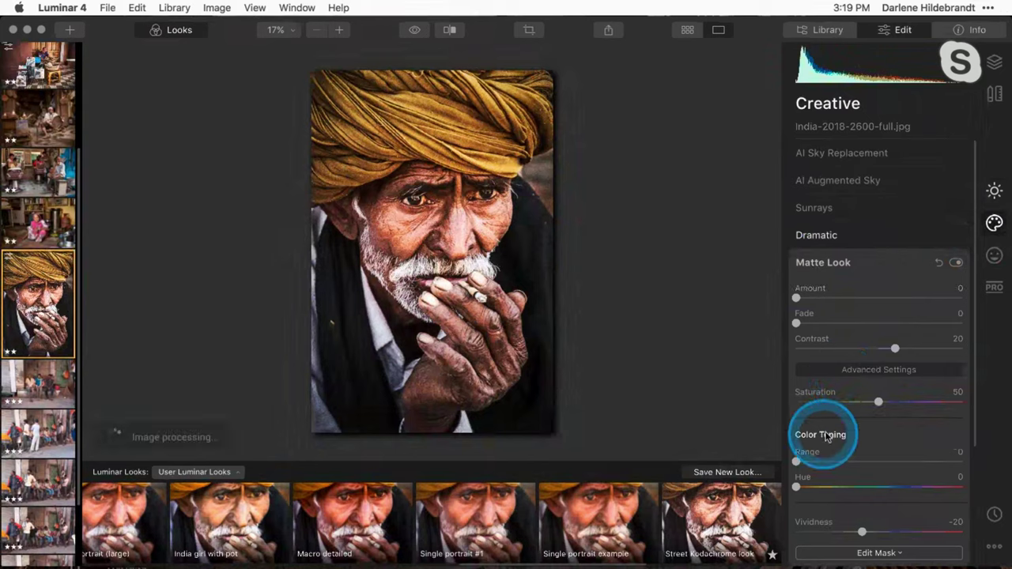
pyautogui.click(835, 263)
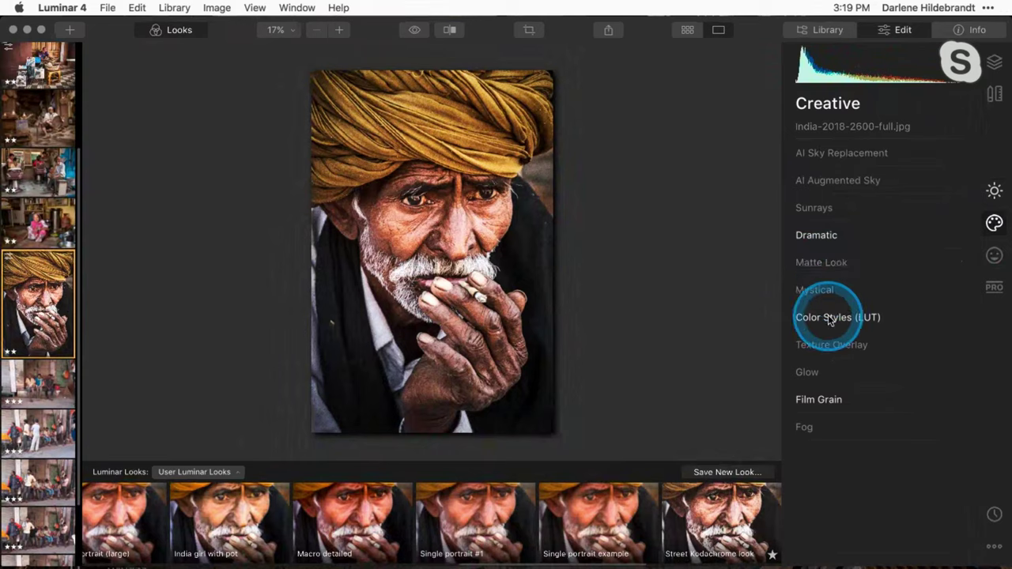
# Preview LUTs and give the turban portrait the Rosa colour style at amount 40
pyautogui.click(830, 318)
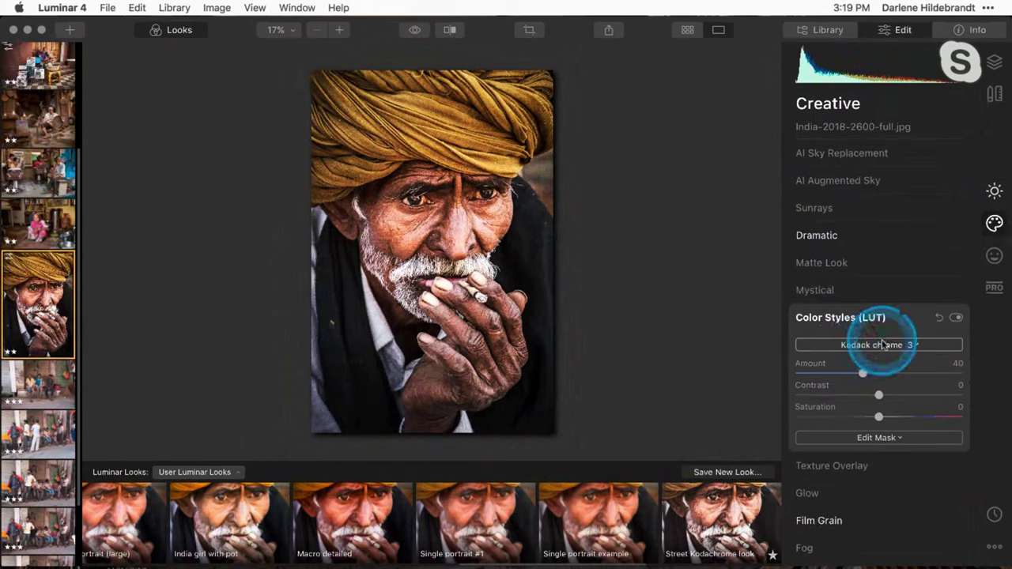
pyautogui.click(887, 346)
pyautogui.scroll(-5, 716, 403)
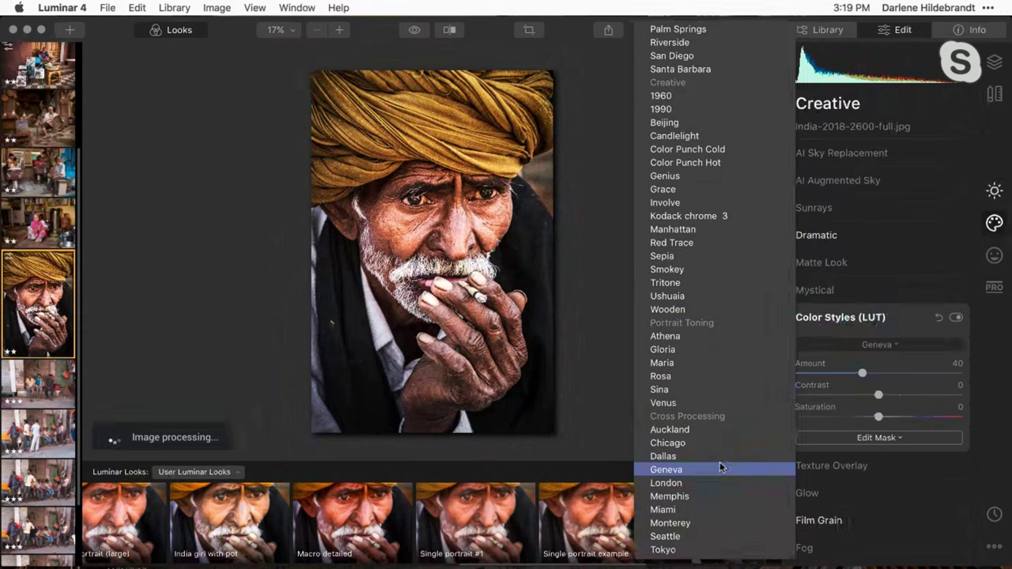
pyautogui.moveTo(718, 462); pyautogui.dragTo(668, 381)
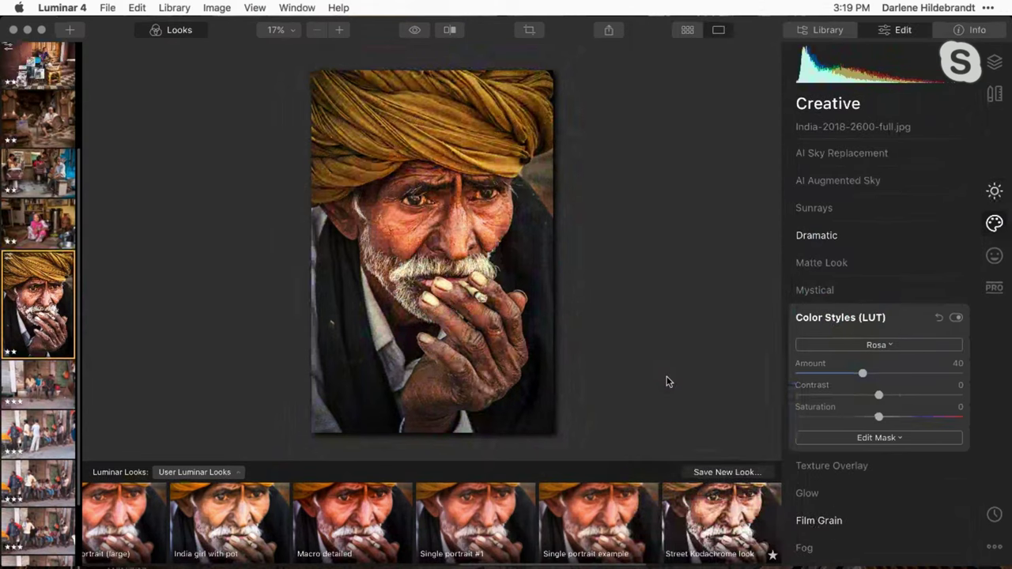
pyautogui.click(661, 69)
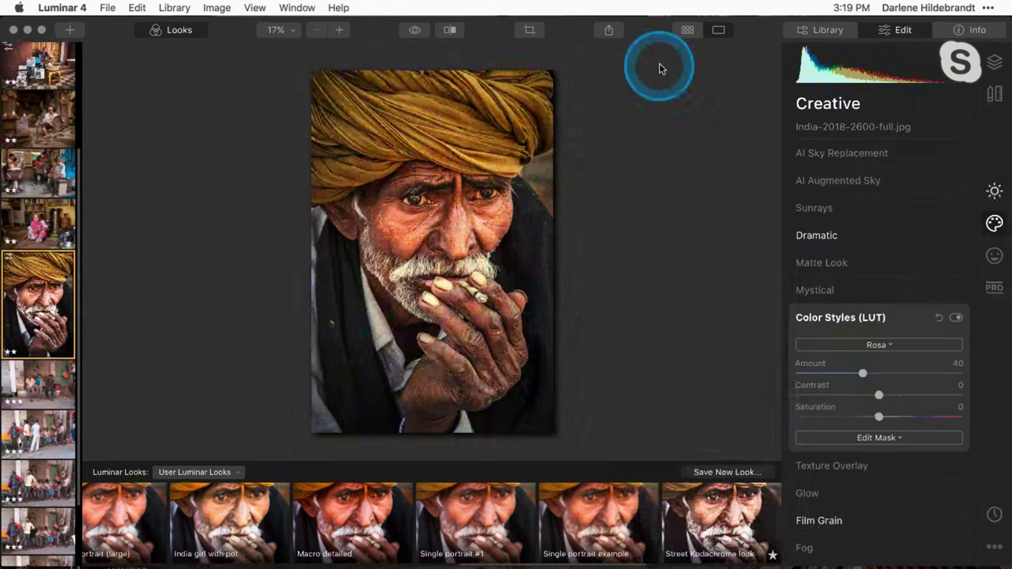
pyautogui.click(686, 31)
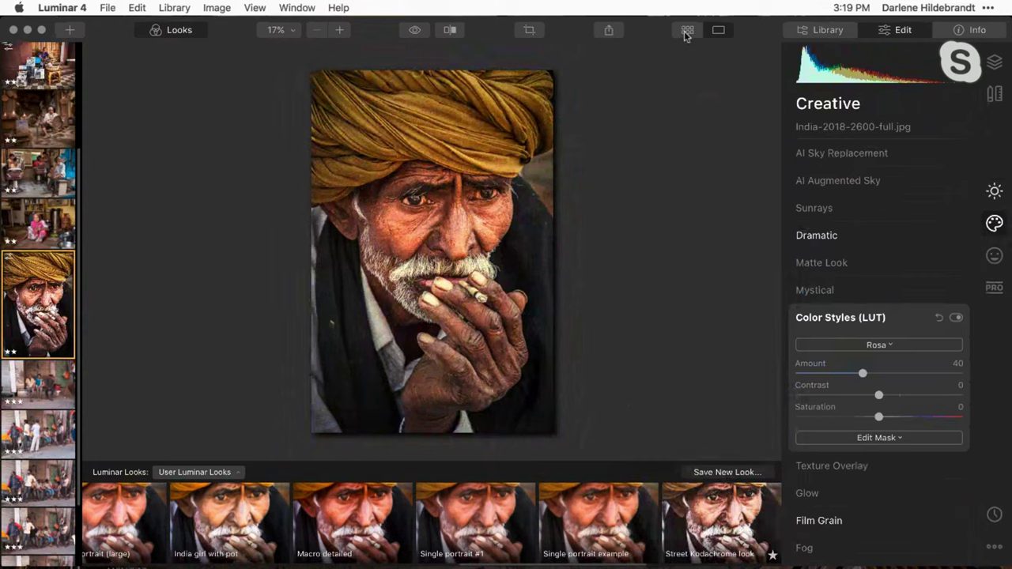
# Show the Coffee break album as a grid of Large thumbnails with the sidebar hidden
pyautogui.click(687, 32)
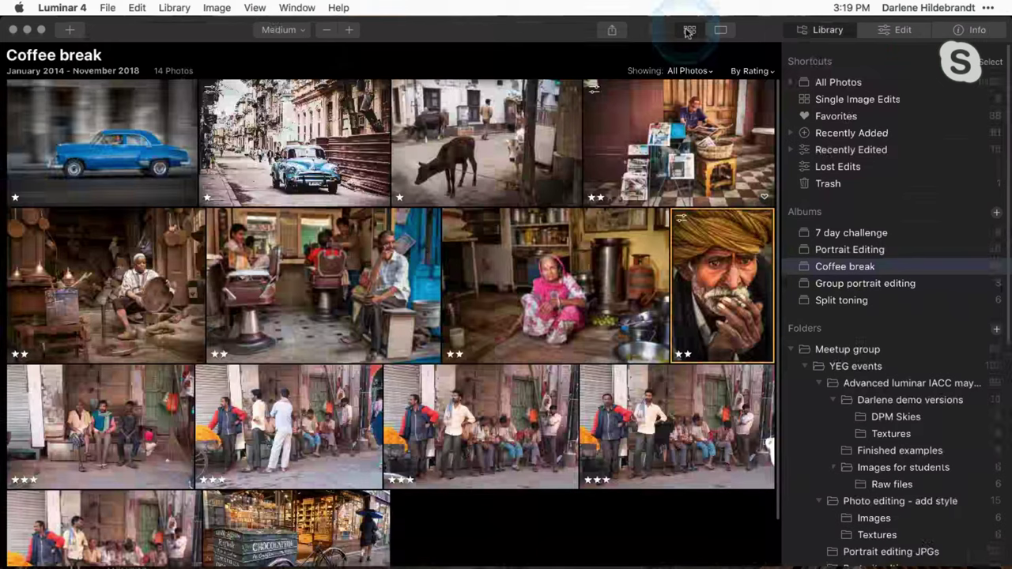
pyautogui.press('super+bracketright')
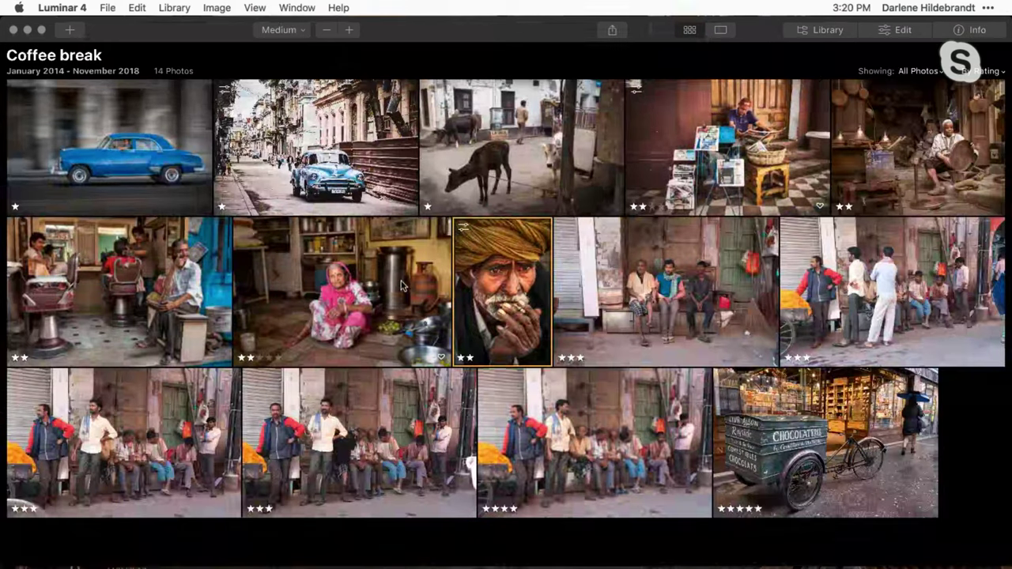
pyautogui.click(439, 286)
pyautogui.click(279, 30)
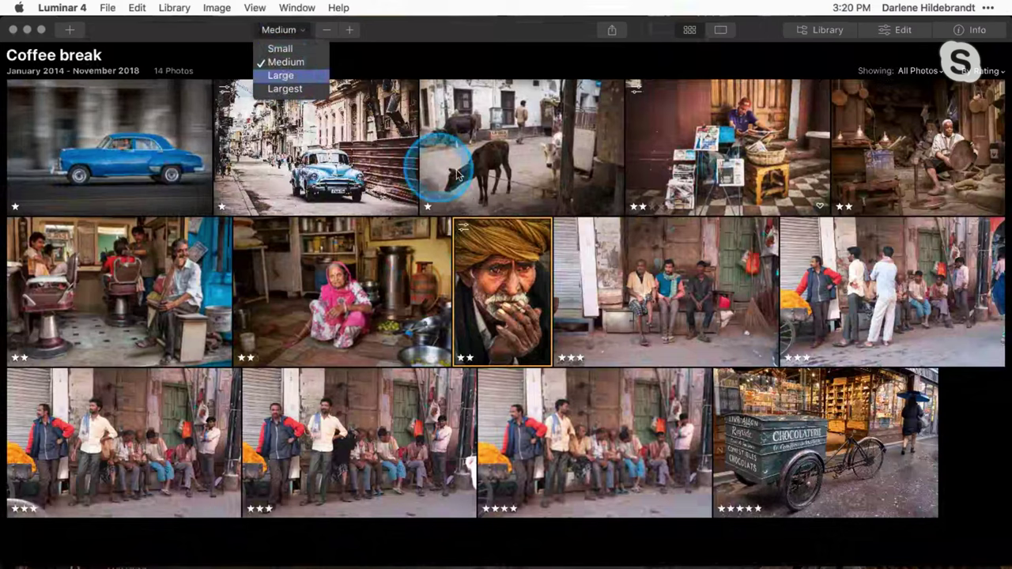
pyautogui.press('Return')
# Select the four-star street-group photo, India-2018-0569-full.jpg, and open it for editing
pyautogui.scroll(-1, 791, 206)
pyautogui.click(142, 407)
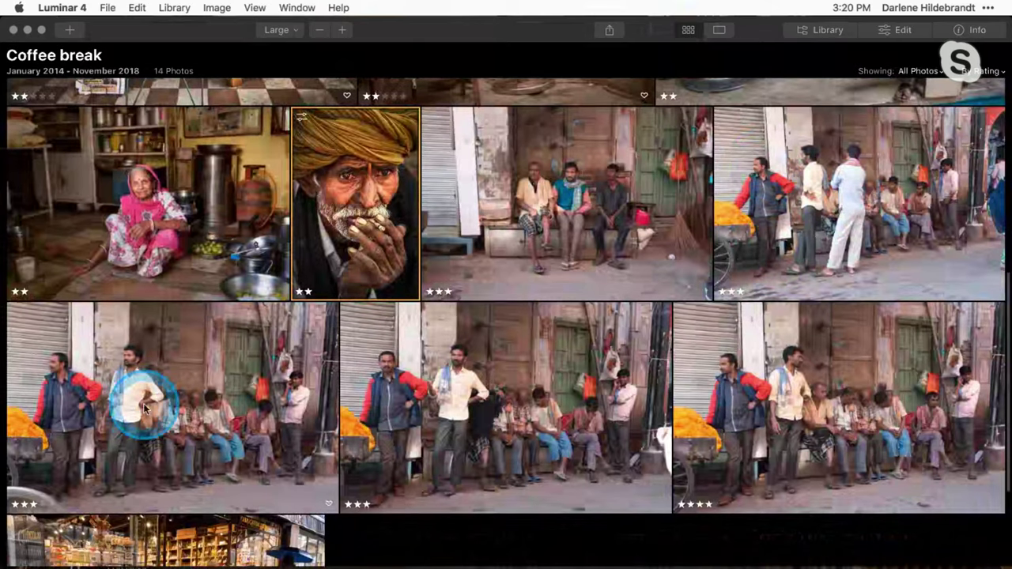
pyautogui.click(775, 403)
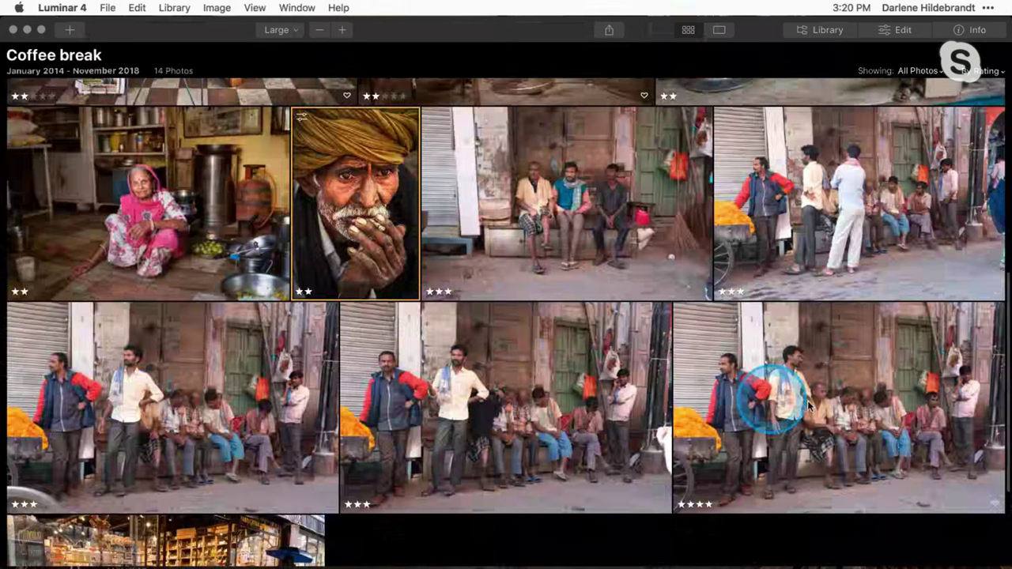
pyautogui.click(886, 36)
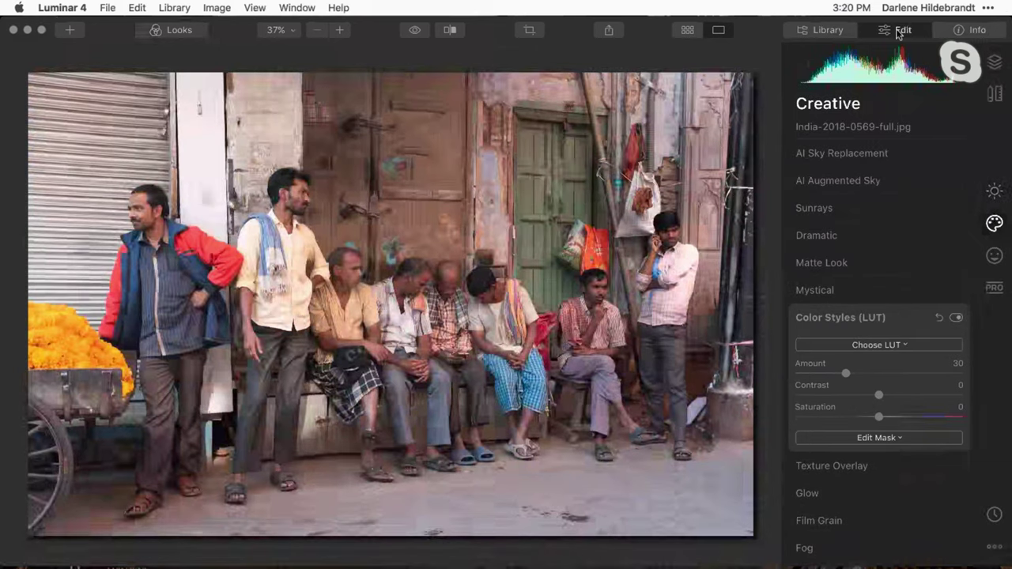
# Apply the user look 'Street Kodachrome' to the bench street photo at Amount 100
pyautogui.click(189, 31)
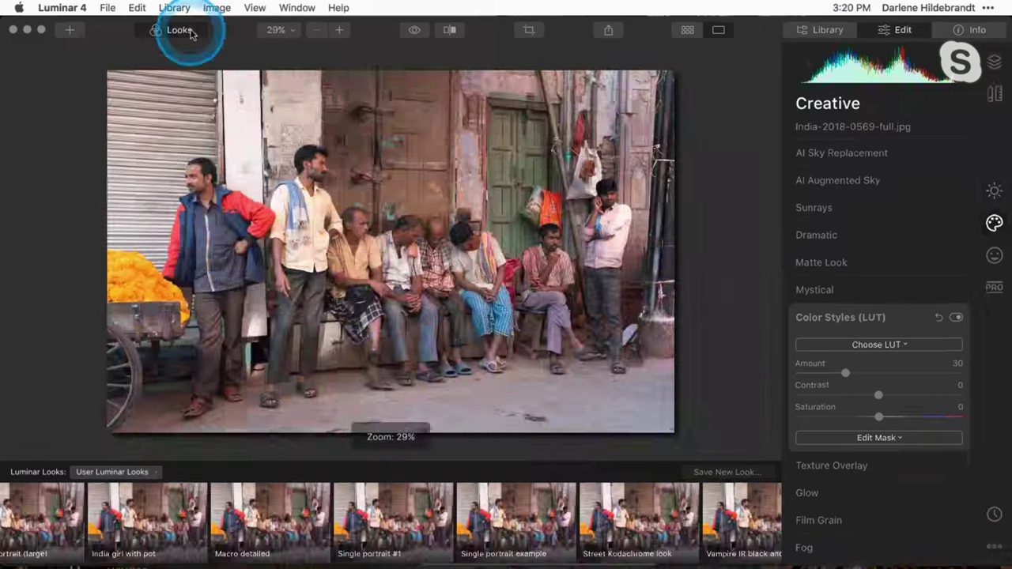
pyautogui.click(559, 510)
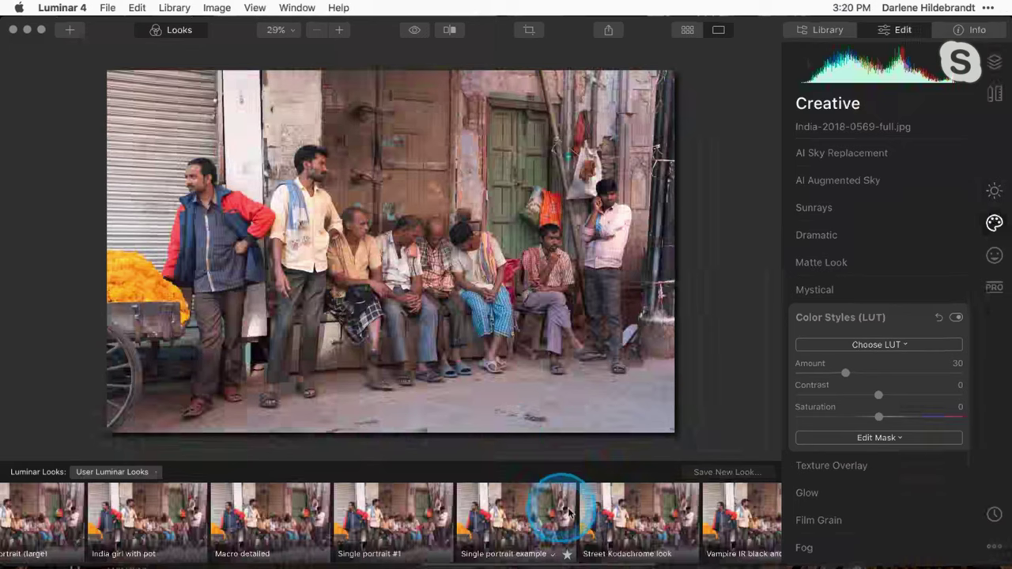
pyautogui.click(619, 519)
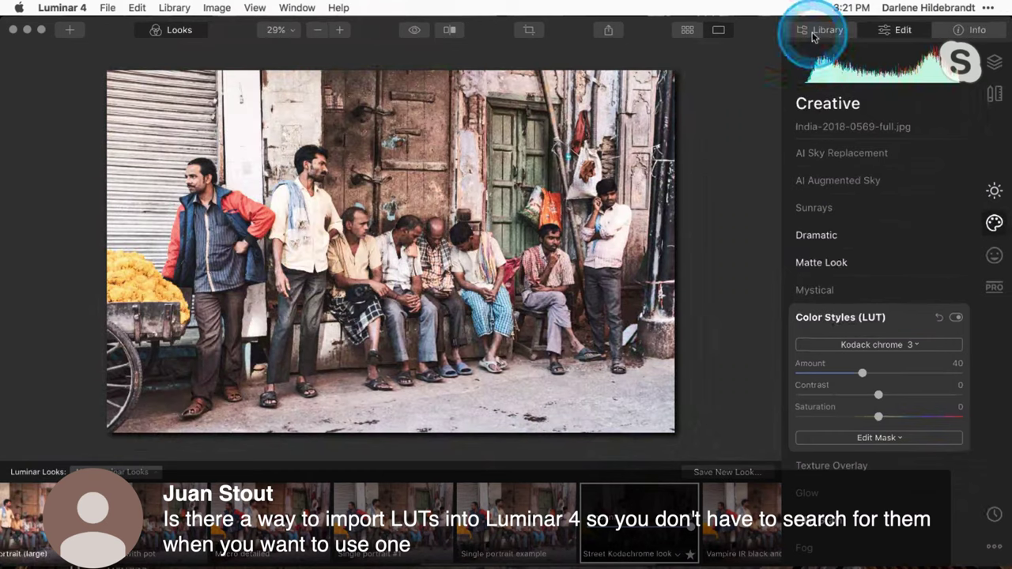
# Find the Load Custom LUT File option, then show the Library albums and open the View menu
pyautogui.click(832, 270)
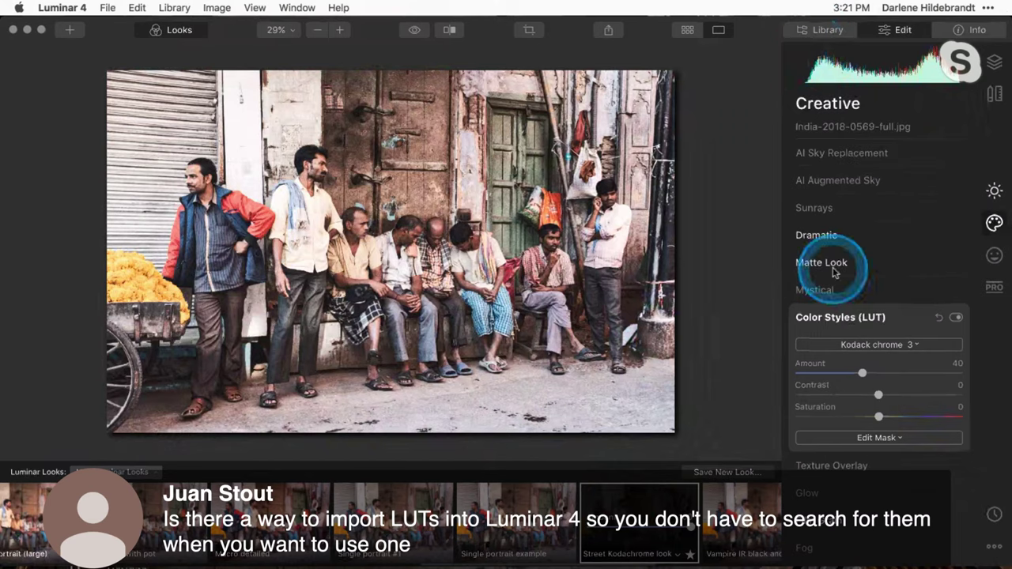
pyautogui.click(870, 345)
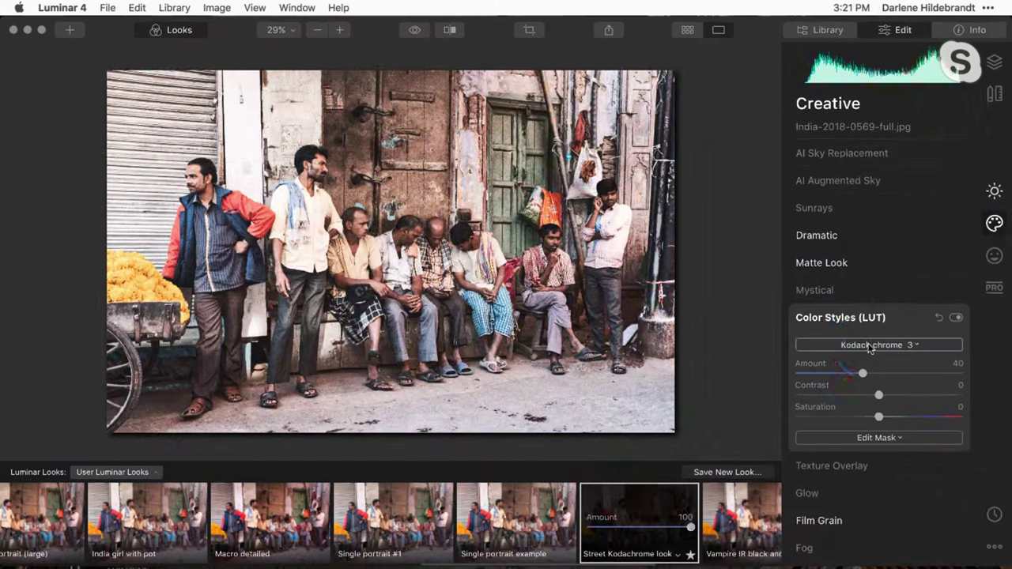
pyautogui.click(870, 346)
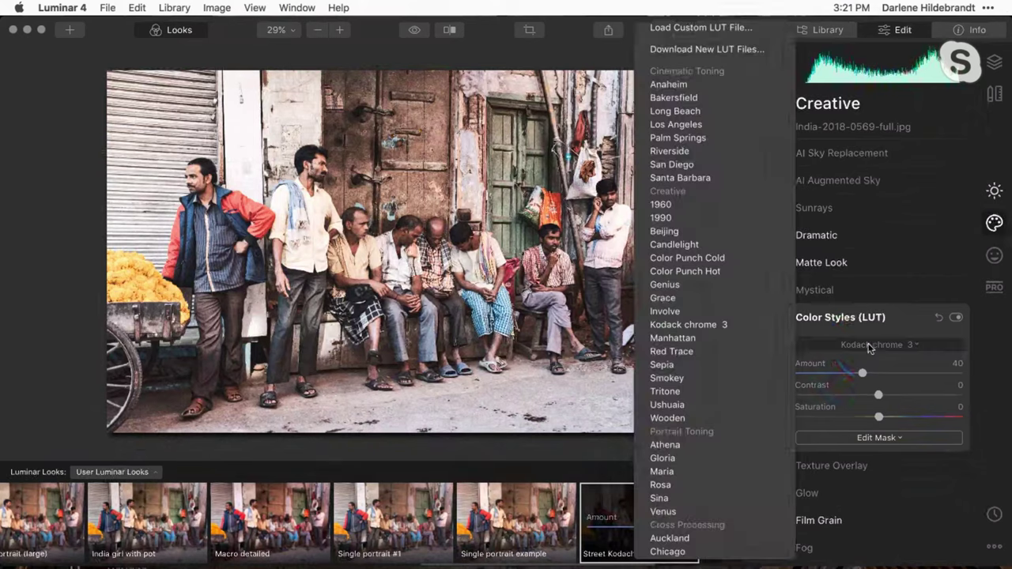
pyautogui.click(822, 32)
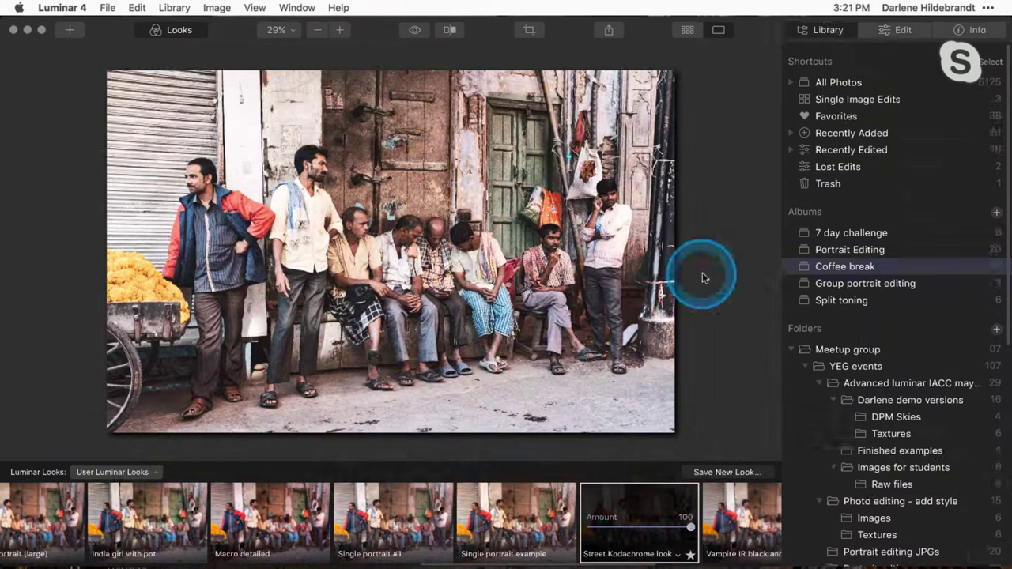
pyautogui.click(255, 7)
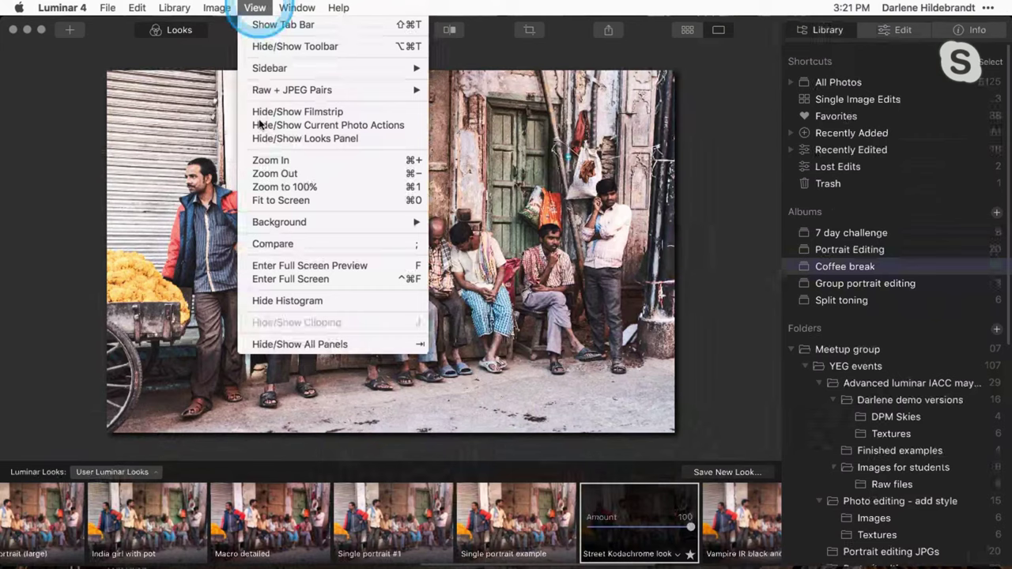